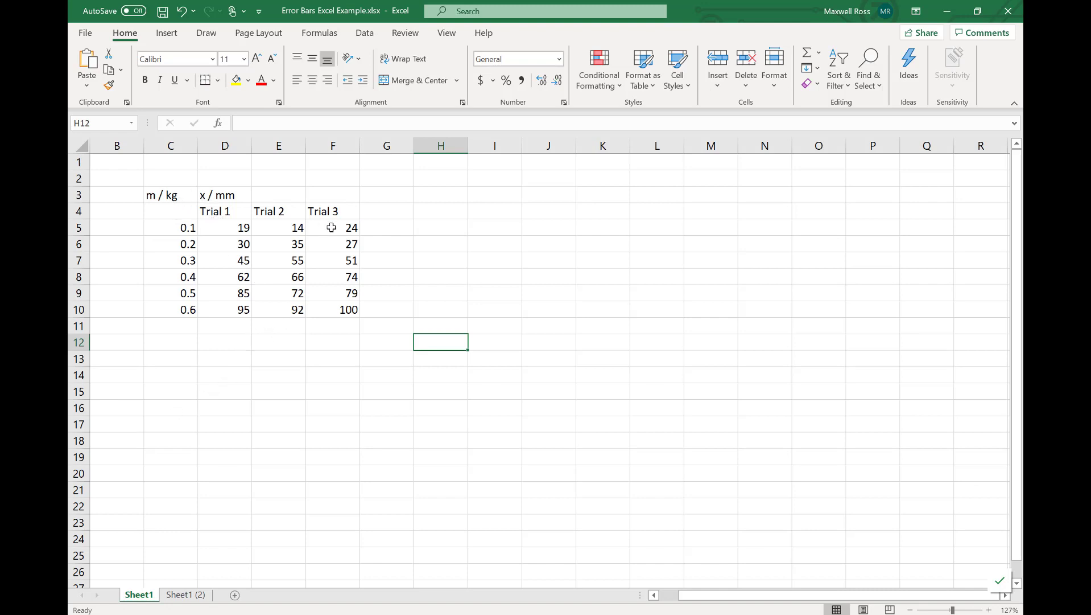
# Review the m / kg and x / mm headings, the mass values and the three trial readings.
pyautogui.moveTo(231, 229); pyautogui.dragTo(344, 309)
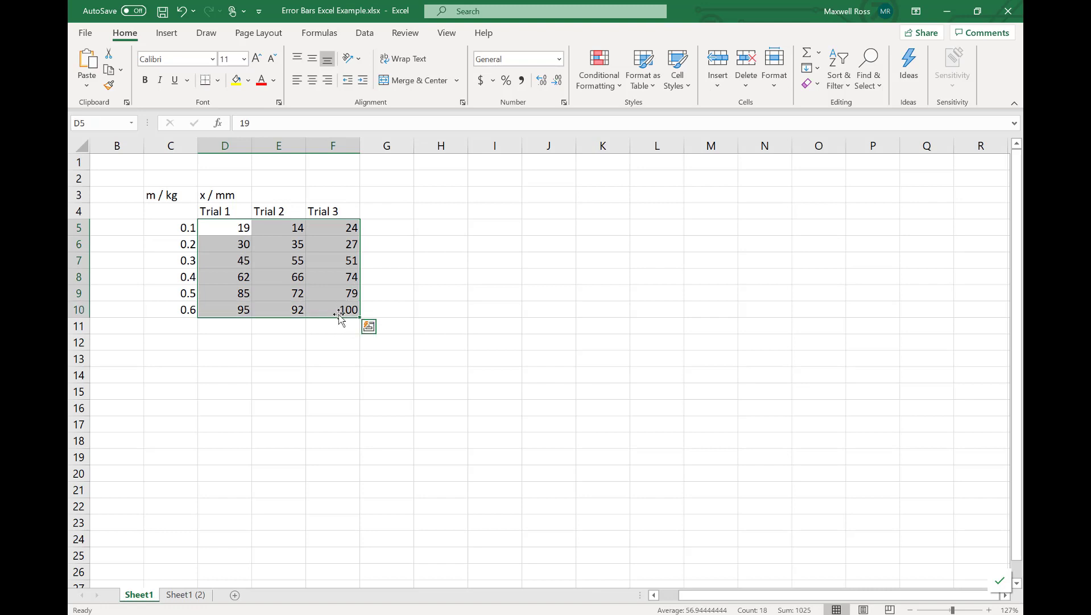
pyautogui.click(255, 360)
pyautogui.click(174, 197)
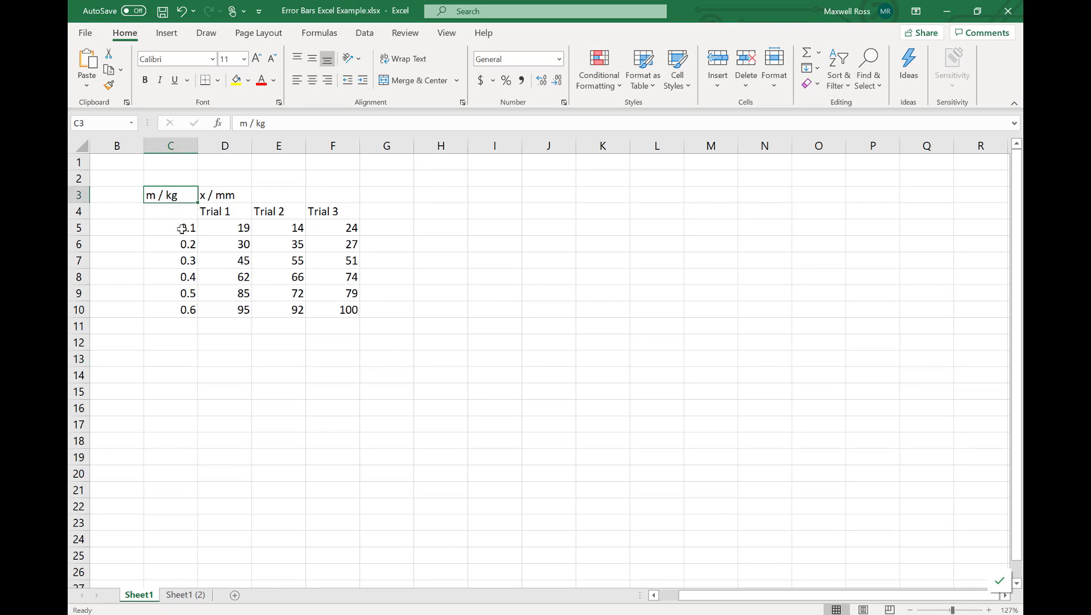
pyautogui.moveTo(183, 230); pyautogui.dragTo(183, 310)
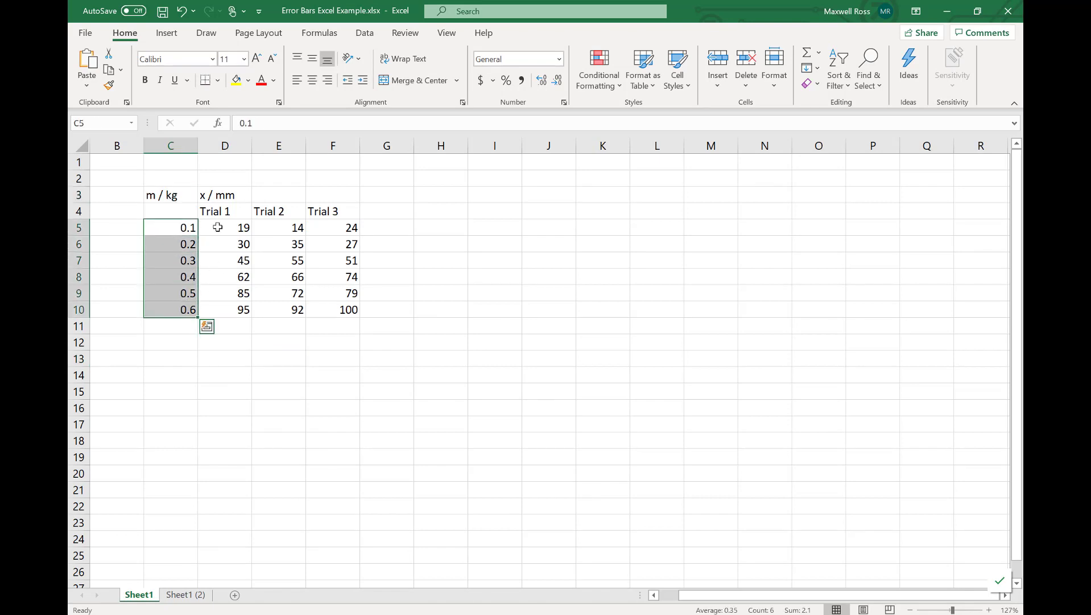
pyautogui.click(221, 196)
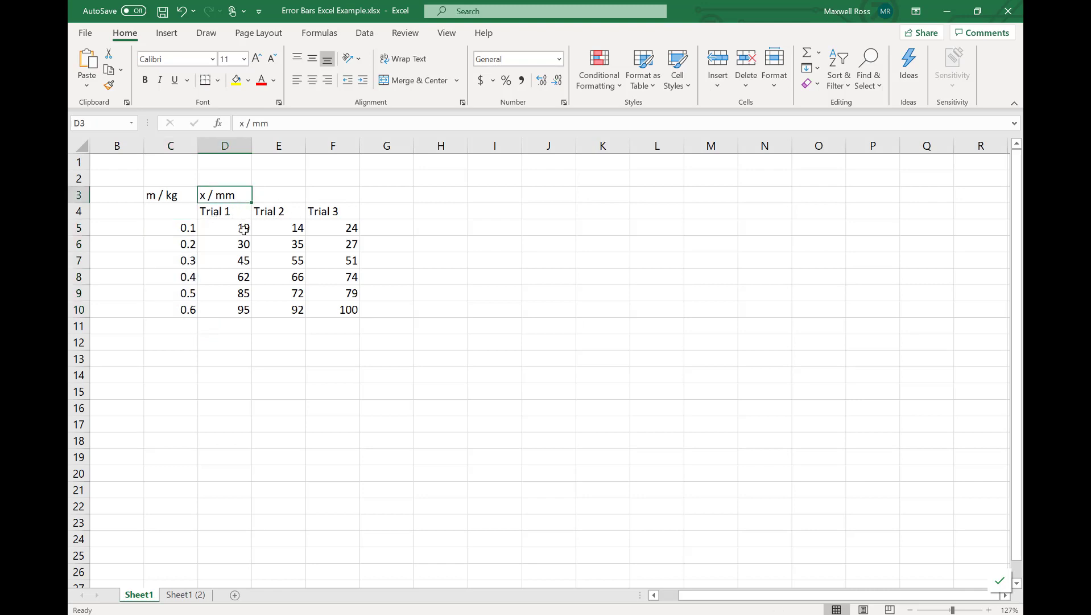
pyautogui.moveTo(244, 229); pyautogui.dragTo(244, 311)
pyautogui.moveTo(232, 213); pyautogui.dragTo(334, 214)
pyautogui.click(378, 283)
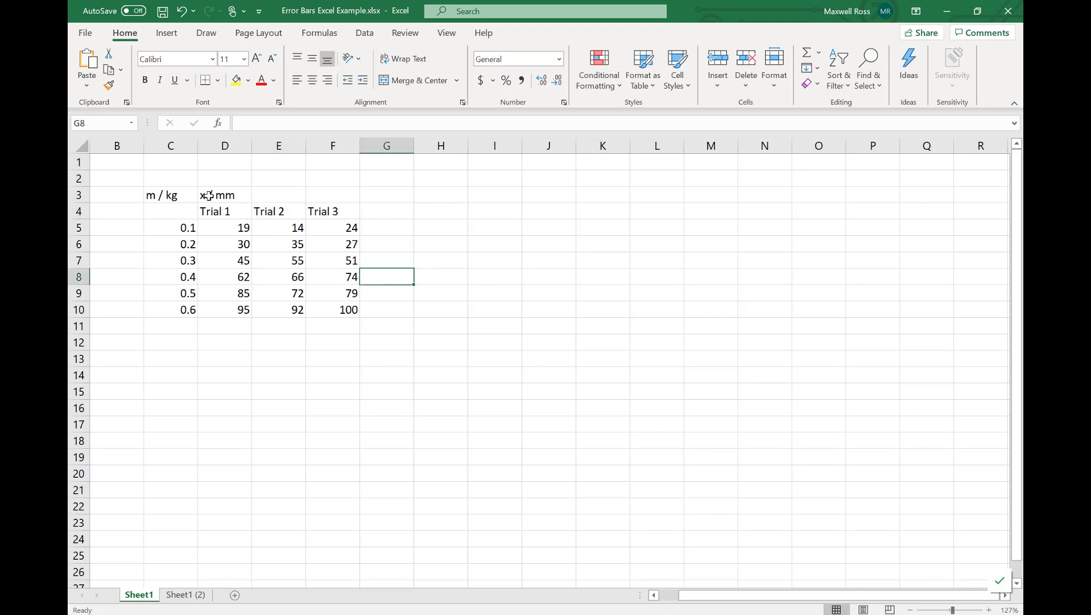
# Merge and centre the x / mm heading across D3:F3.
pyautogui.moveTo(209, 196); pyautogui.dragTo(325, 196)
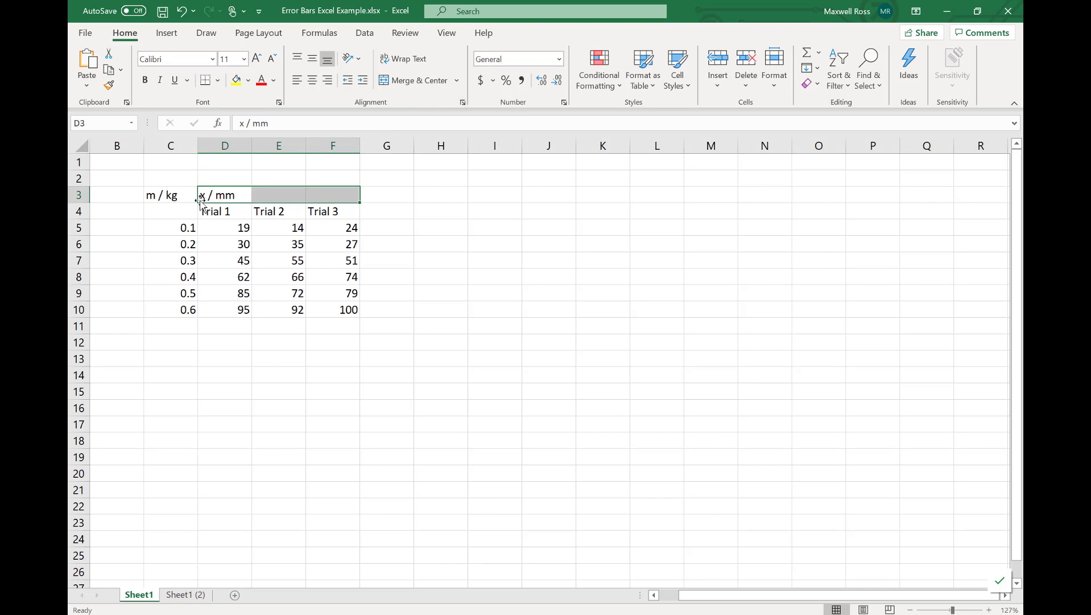
pyautogui.click(234, 195)
pyautogui.moveTo(330, 194); pyautogui.dragTo(235, 194)
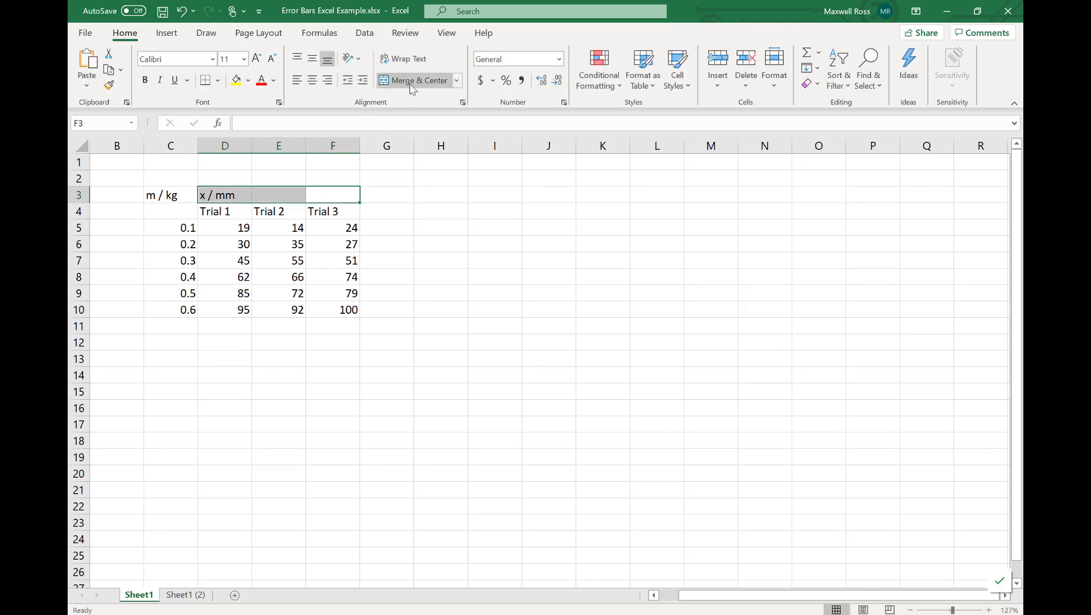
pyautogui.click(412, 84)
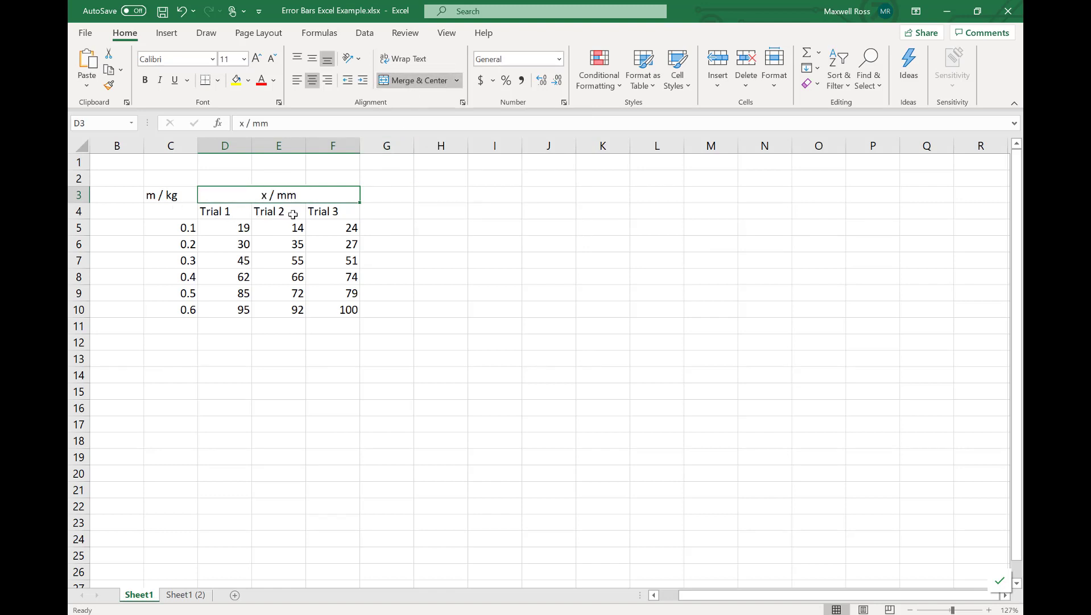
pyautogui.click(400, 263)
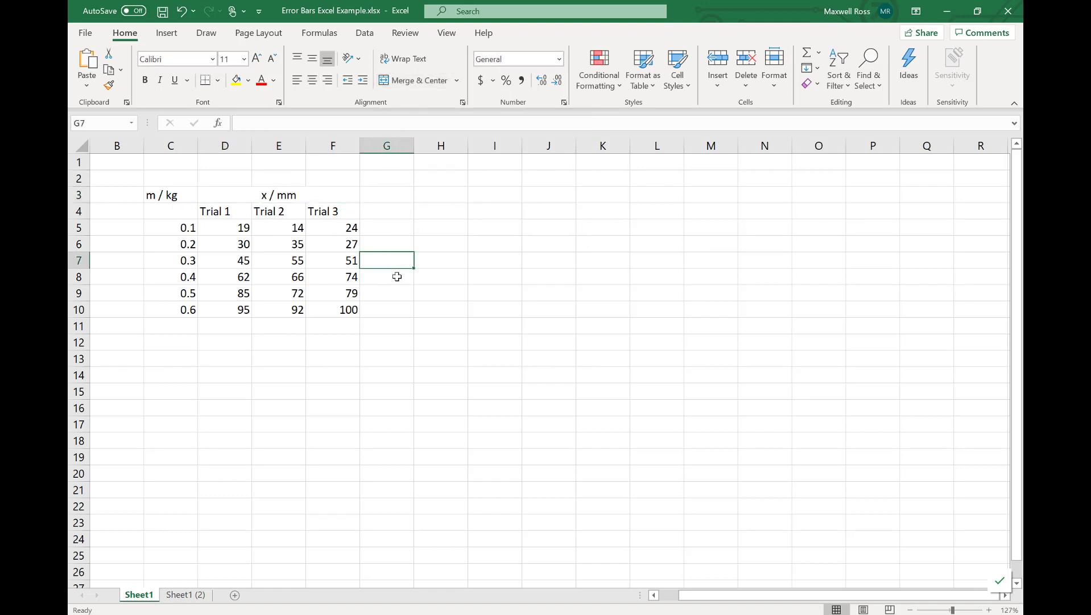
# Add the heading Average in G4 and re-merge x / mm across D3:G3.
pyautogui.click(390, 214)
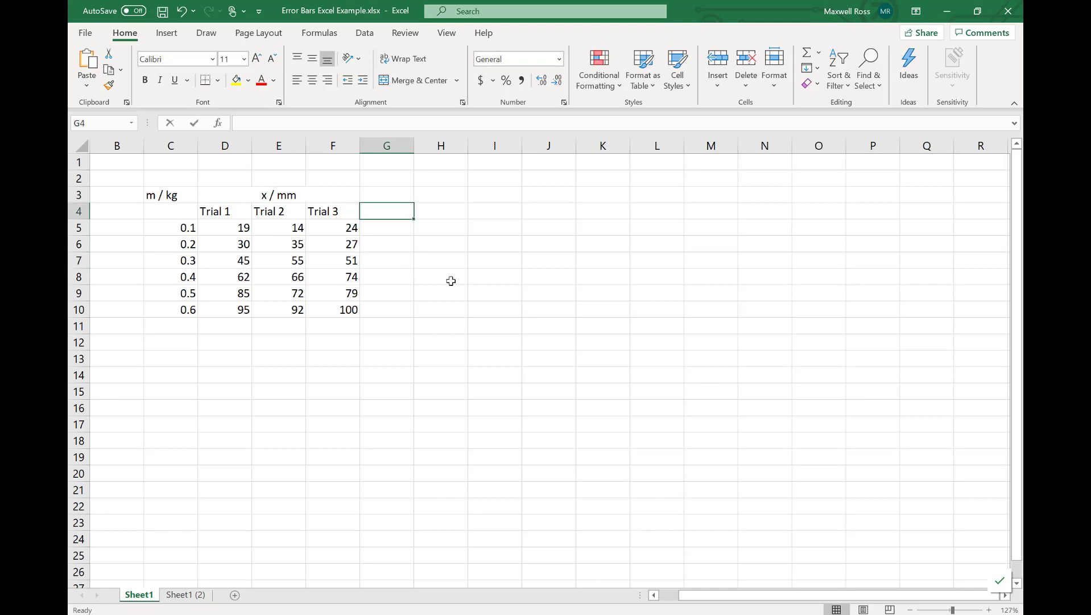
pyautogui.write('Average')
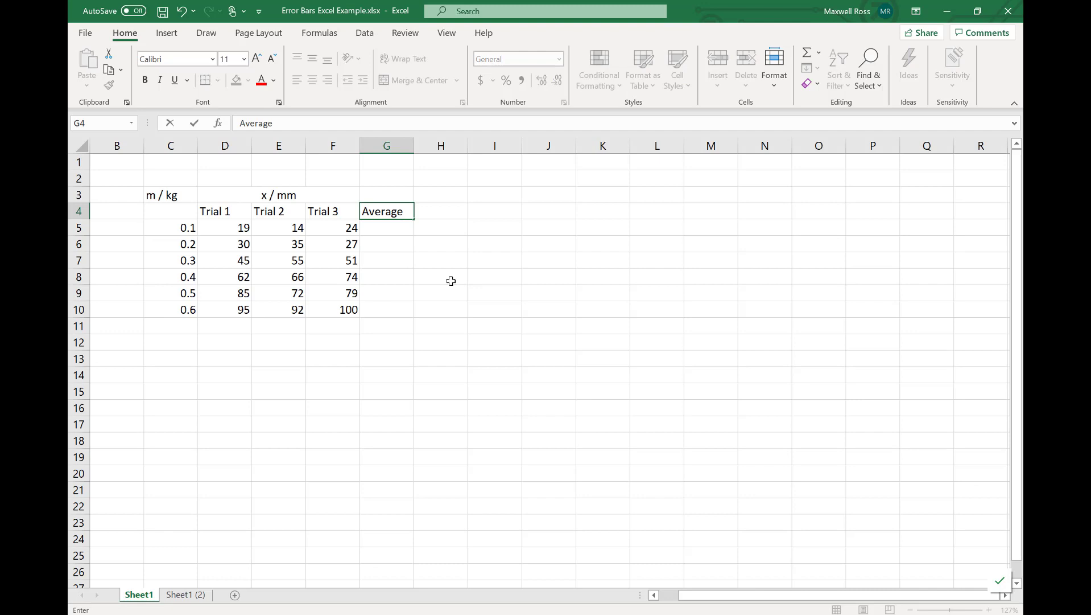
pyautogui.moveTo(239, 195); pyautogui.dragTo(342, 195)
pyautogui.click(416, 80)
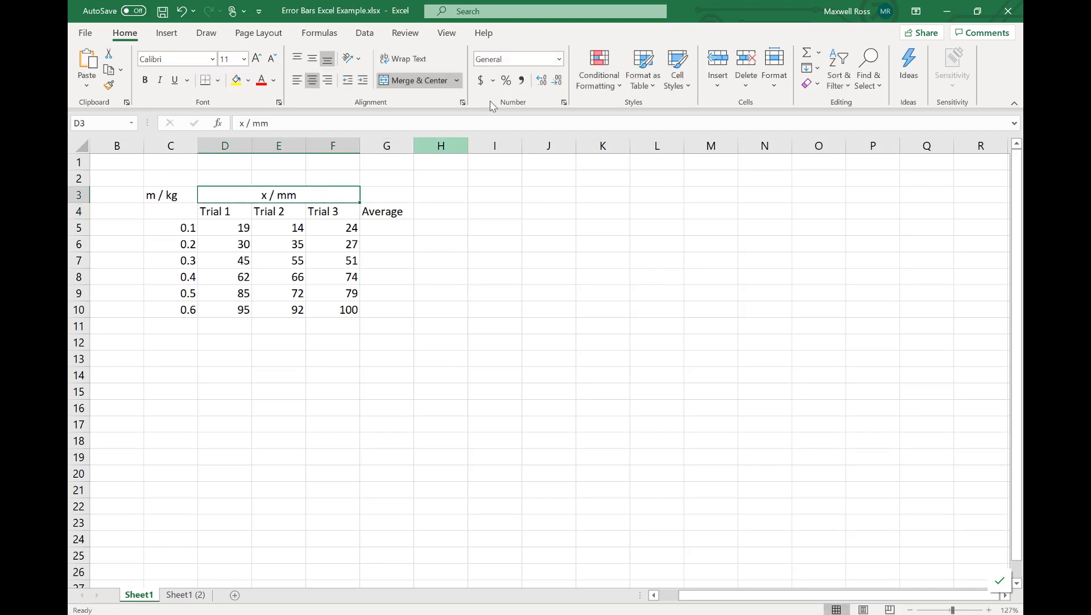
pyautogui.click(420, 80)
pyautogui.moveTo(227, 195); pyautogui.dragTo(383, 195)
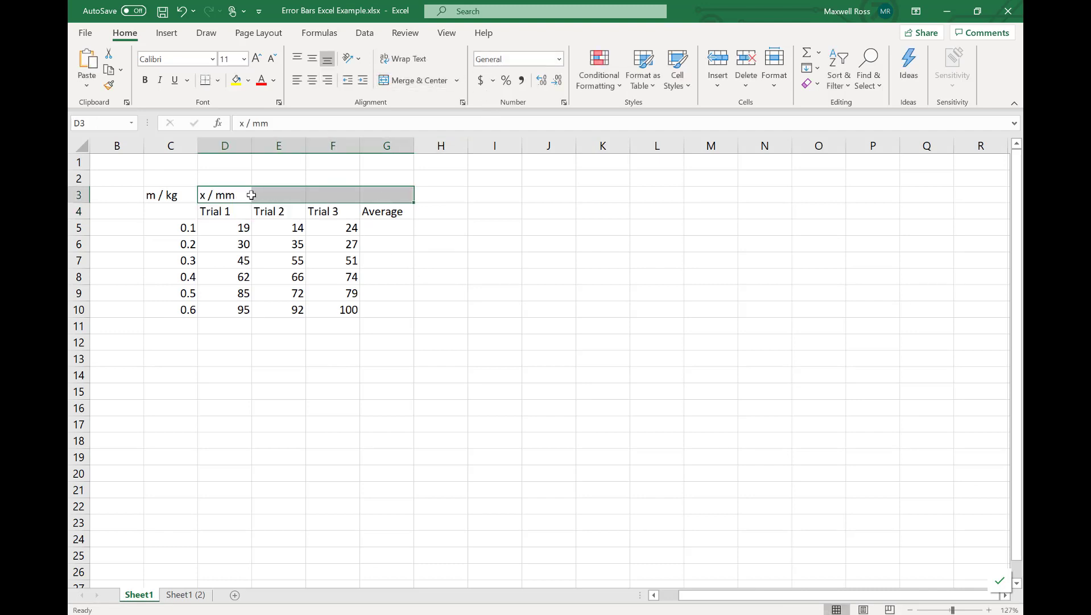
pyautogui.click(415, 80)
pyautogui.click(386, 228)
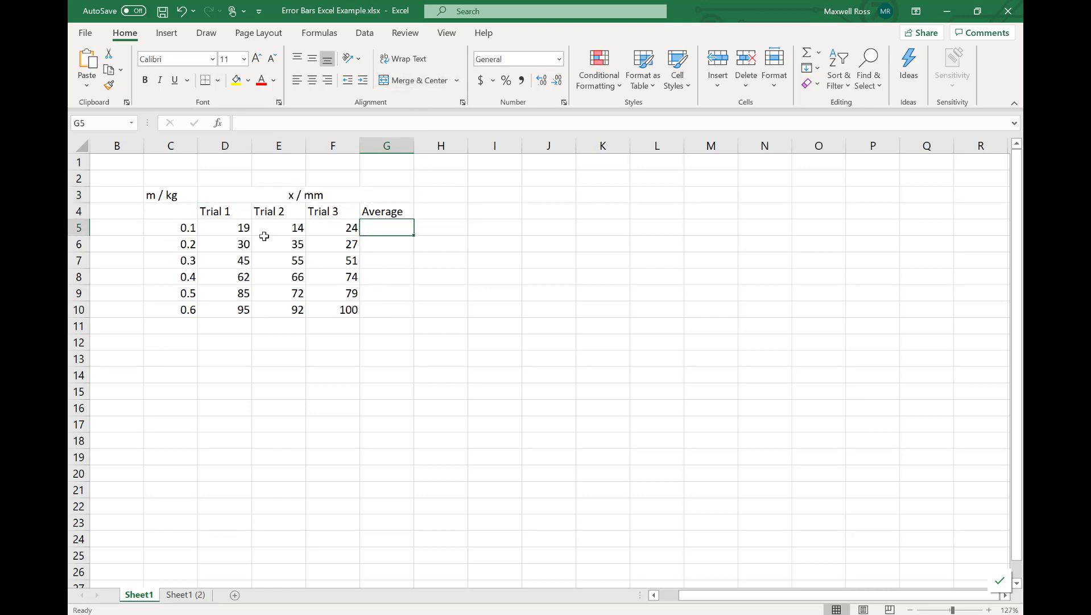
# Enter =AVERAGE(D5:F5) in G5, giving 19 for the first mass.
pyautogui.moveTo(243, 228); pyautogui.dragTo(348, 230)
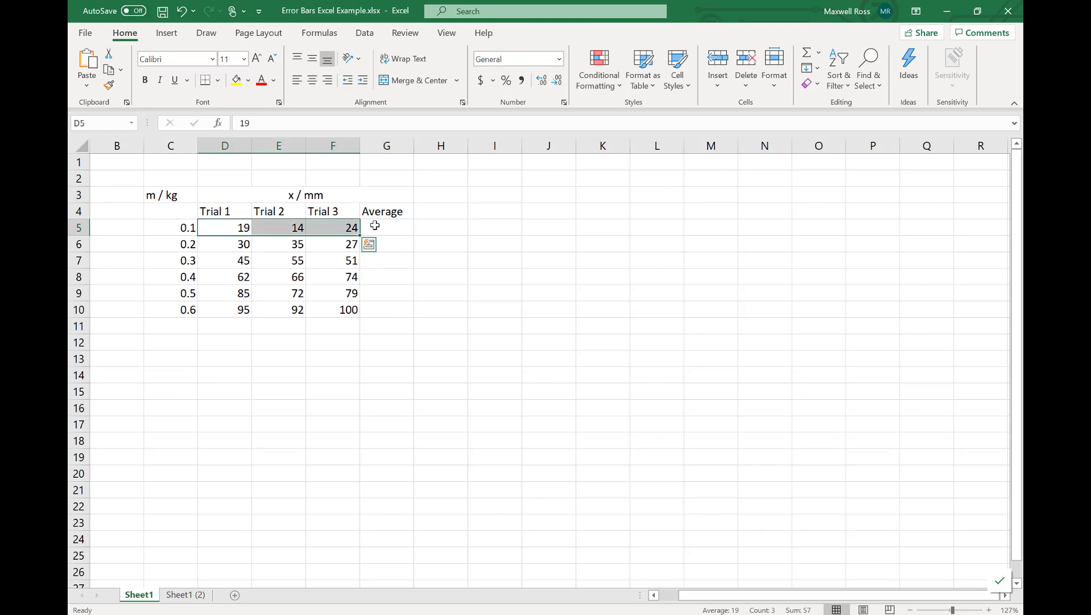
pyautogui.click(372, 228)
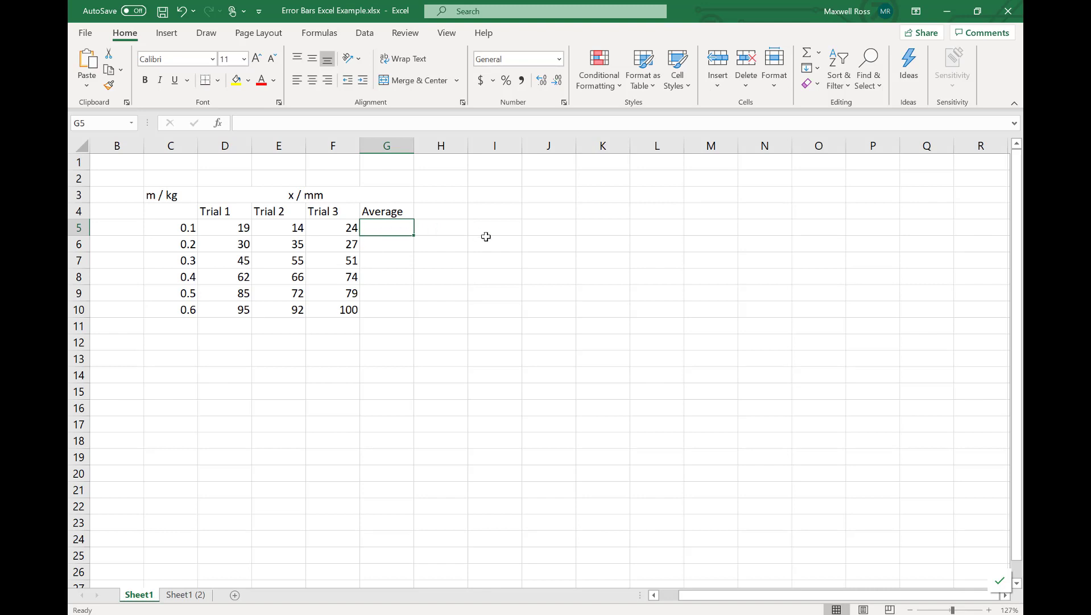
pyautogui.write('=')
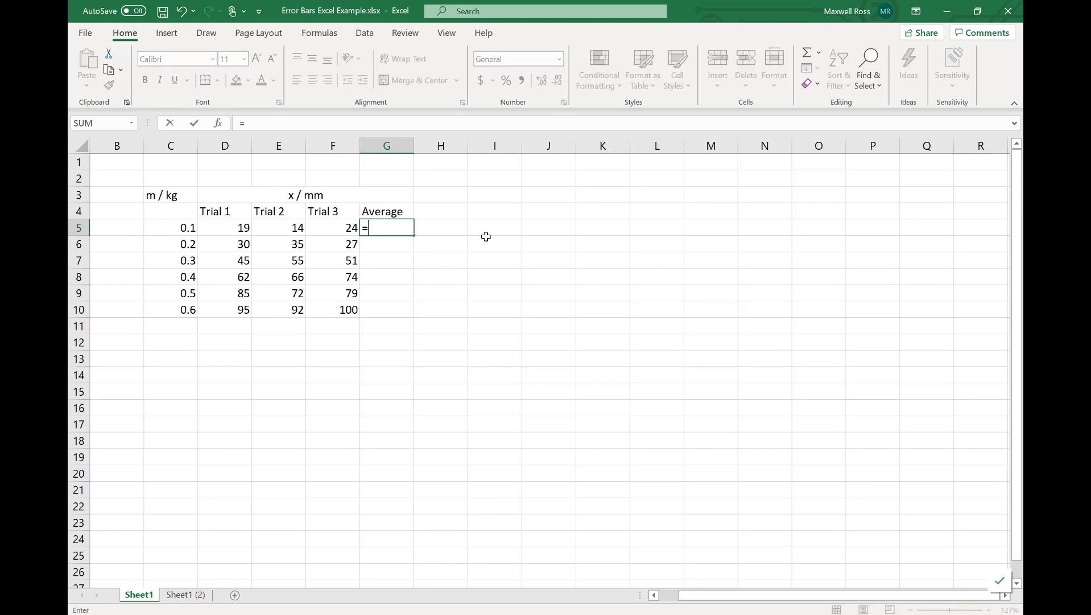
pyautogui.write('A')
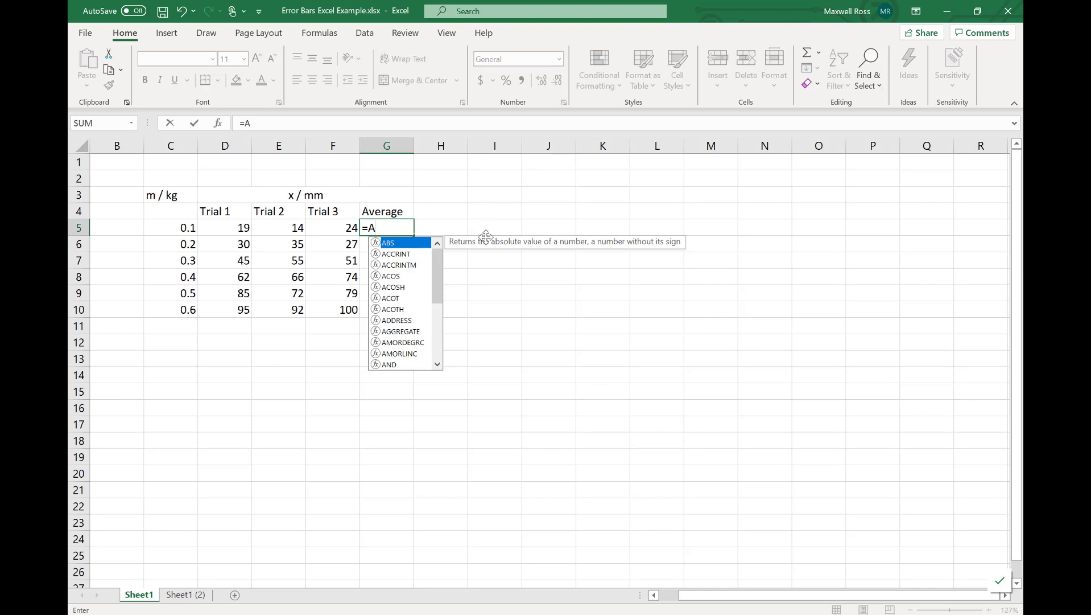
pyautogui.write('VERAGE')
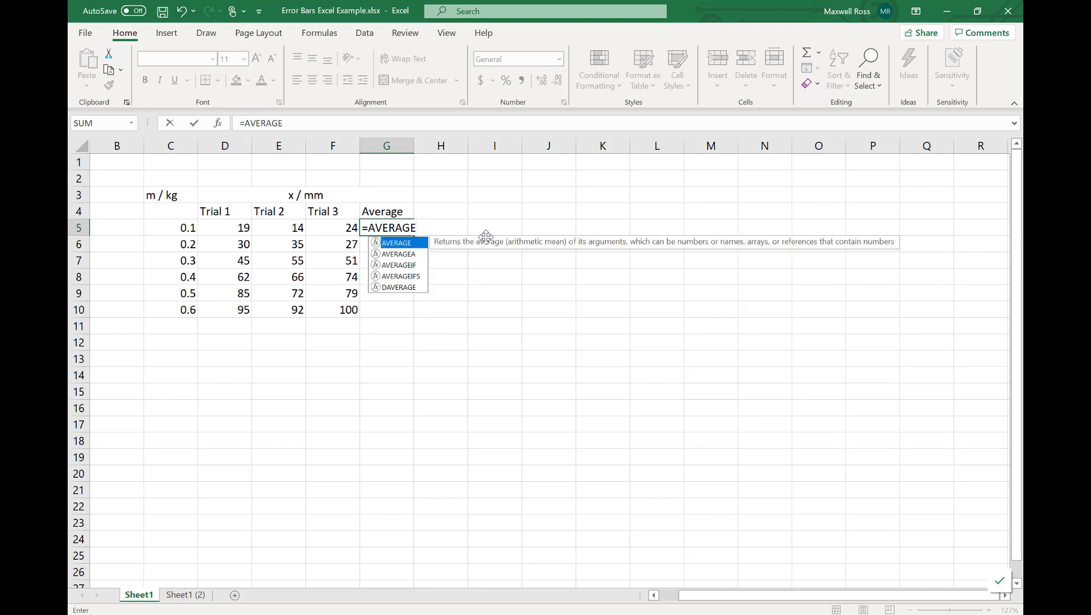
pyautogui.write('(')
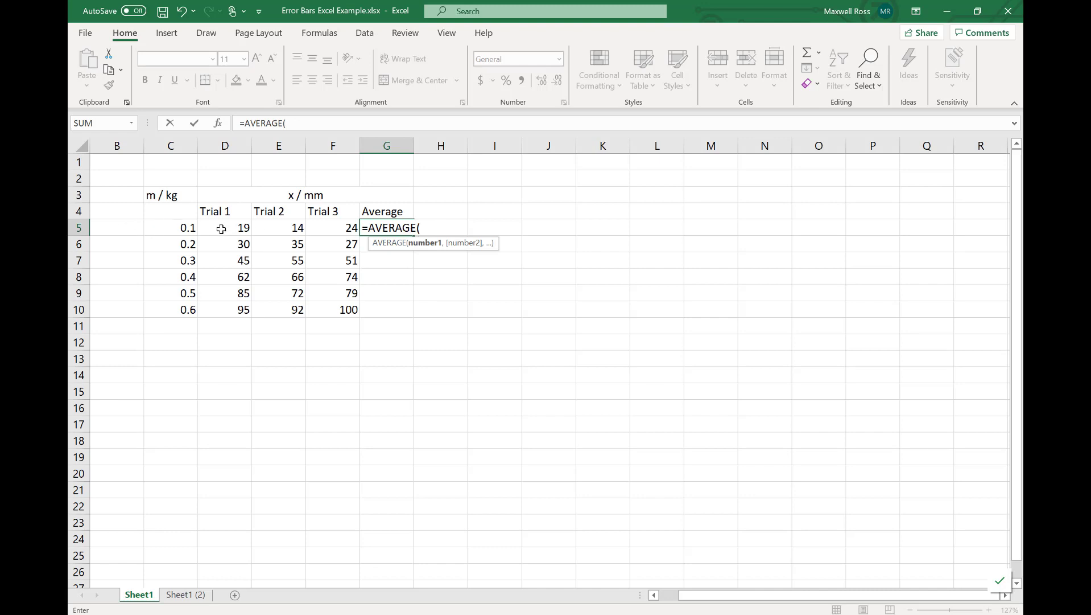
pyautogui.moveTo(221, 229); pyautogui.dragTo(331, 227)
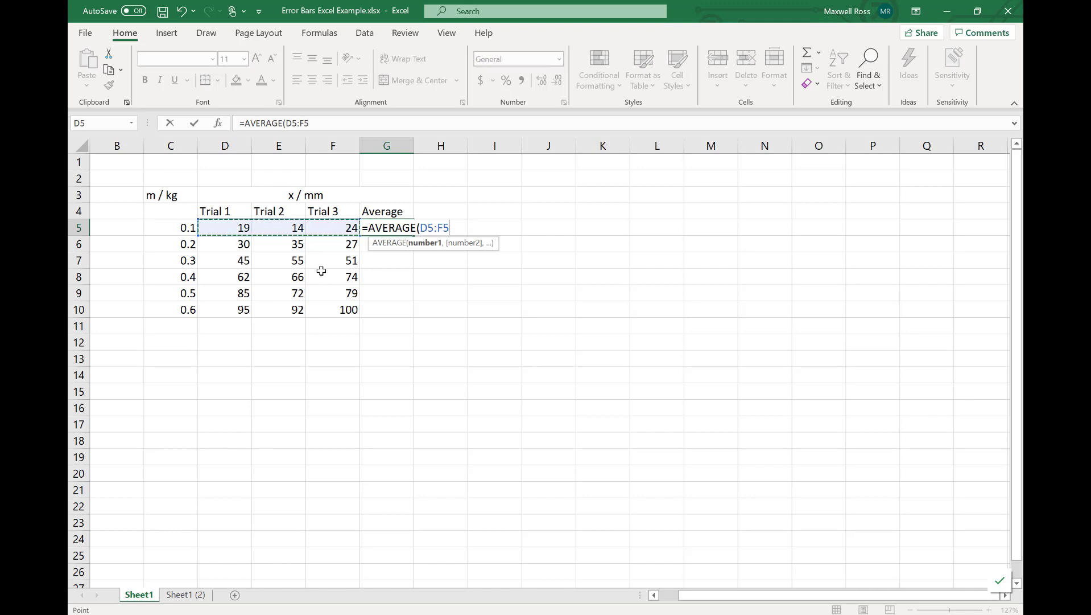
pyautogui.write(')')
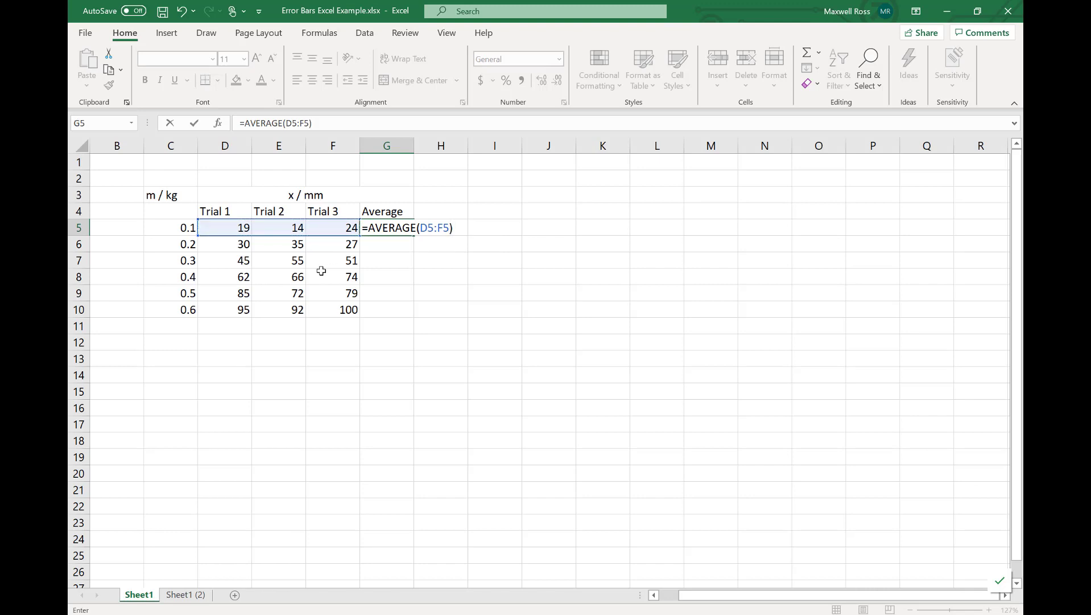
pyautogui.press('Return')
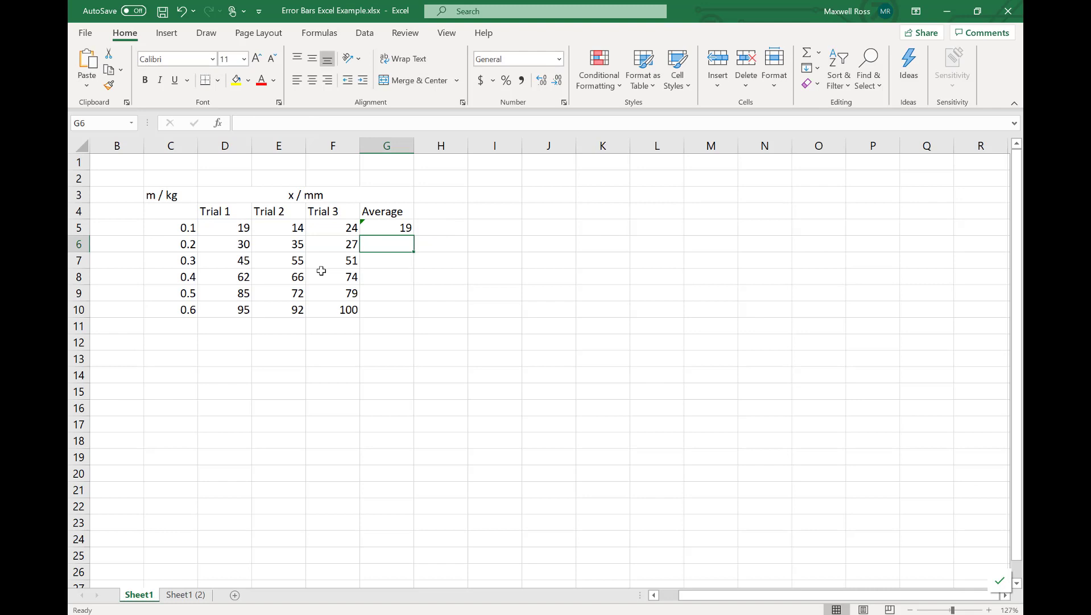
# Copy G5's AVERAGE formula down through G10.
pyautogui.click(380, 228)
pyautogui.click(381, 243)
pyautogui.click(382, 260)
pyautogui.click(381, 278)
pyautogui.click(389, 226)
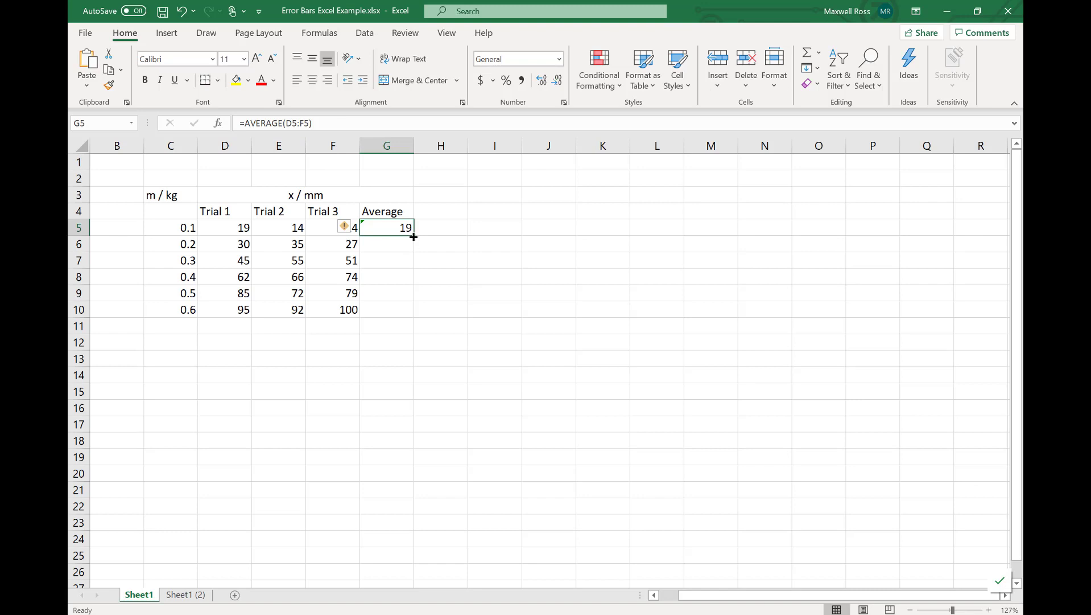
pyautogui.moveTo(414, 237); pyautogui.dragTo(412, 315)
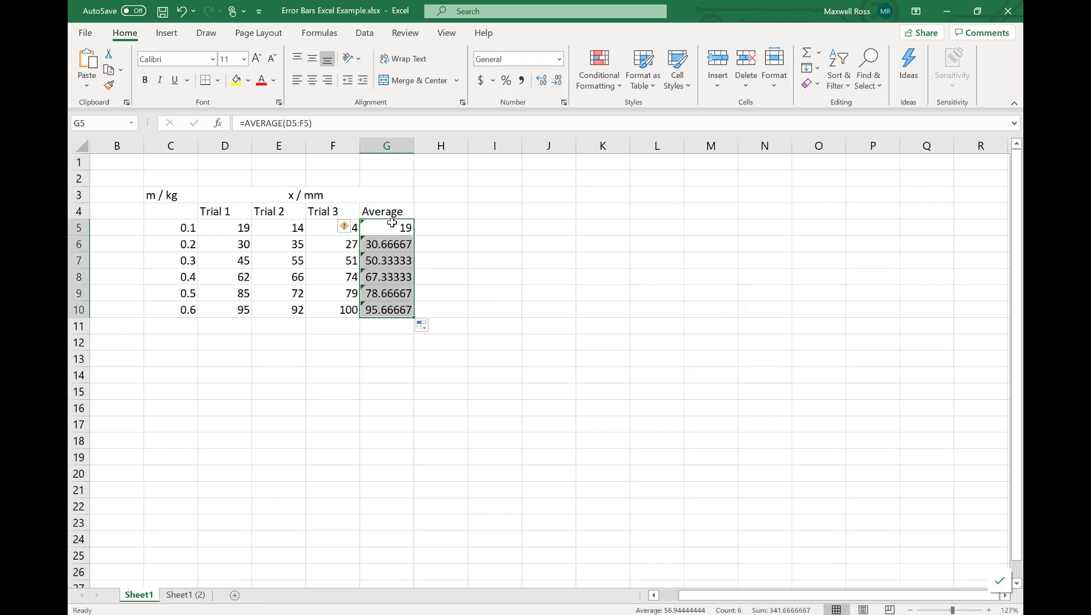
# Check the copied averages in G6:G10, from 30.66667 to 95.66667.
pyautogui.click(389, 245)
pyautogui.click(385, 261)
pyautogui.click(382, 278)
pyautogui.click(381, 294)
pyautogui.click(382, 307)
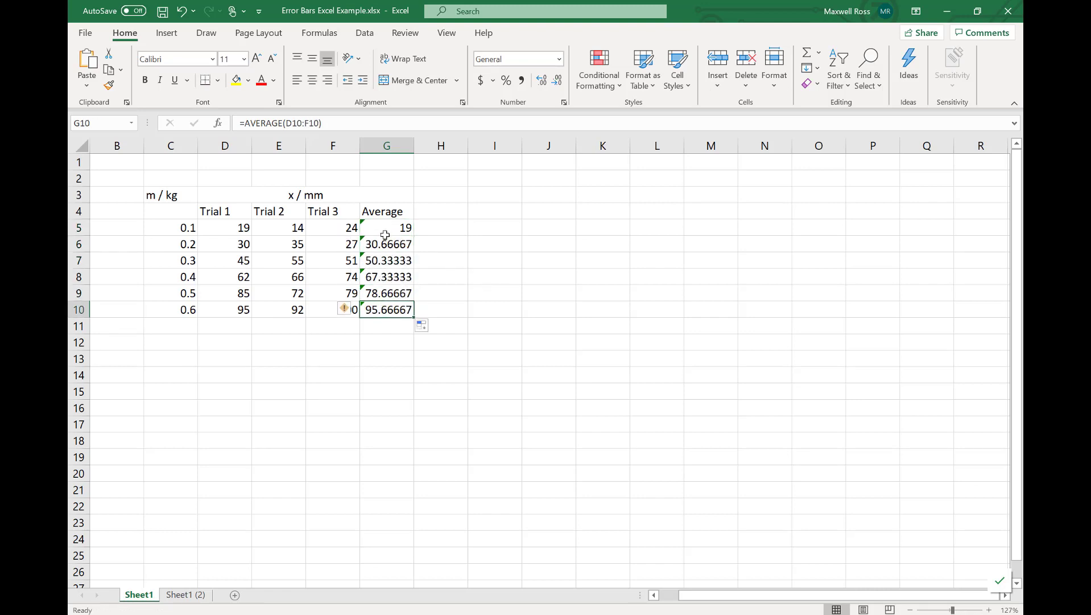
pyautogui.click(386, 262)
pyautogui.click(383, 276)
pyautogui.click(383, 246)
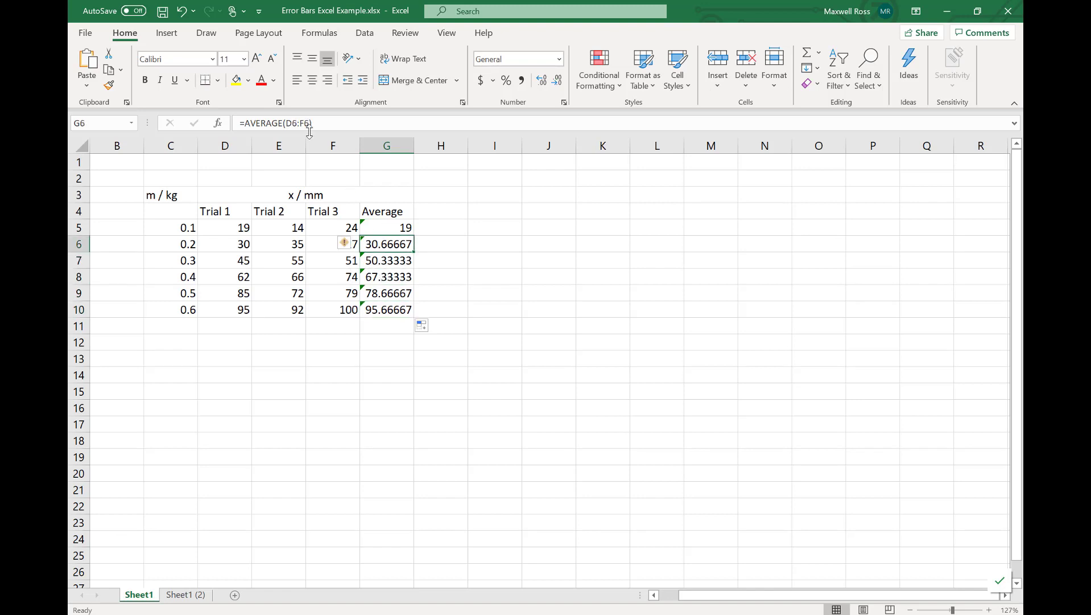
pyautogui.click(390, 227)
pyautogui.click(381, 245)
pyautogui.click(380, 260)
pyautogui.click(379, 274)
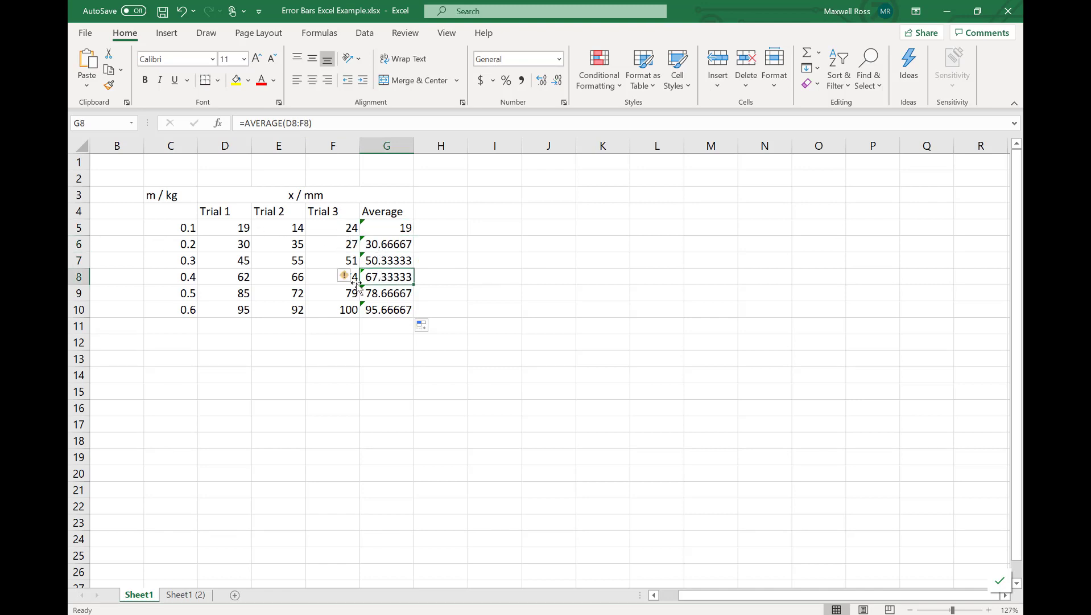
pyautogui.click(392, 307)
pyautogui.moveTo(390, 228); pyautogui.dragTo(391, 308)
pyautogui.click(384, 231)
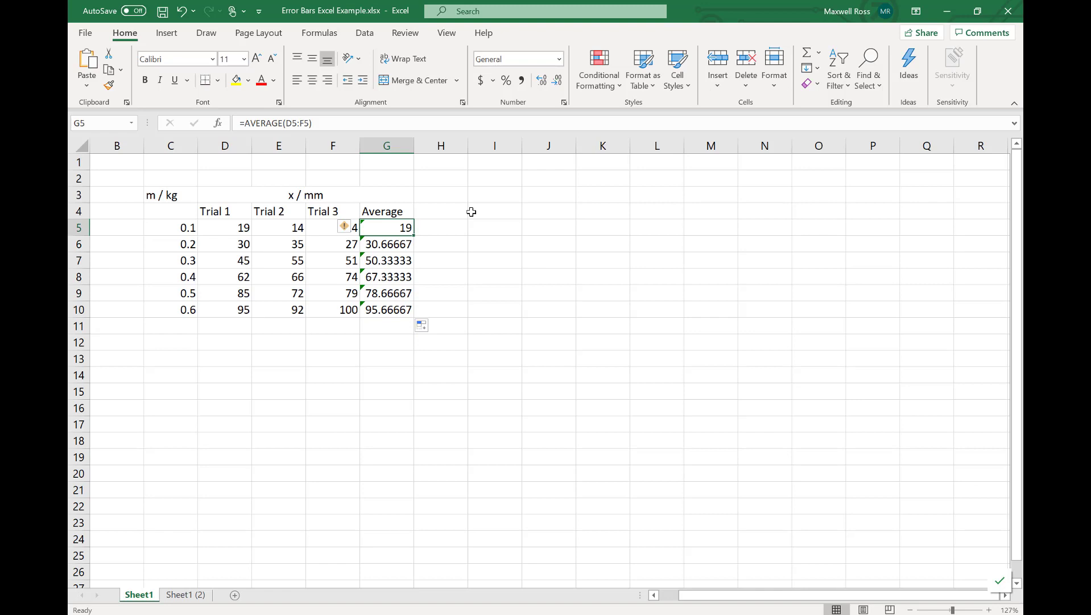
# Enter a dx heading in cell H3 beside the table.
pyautogui.click(442, 210)
pyautogui.click(444, 196)
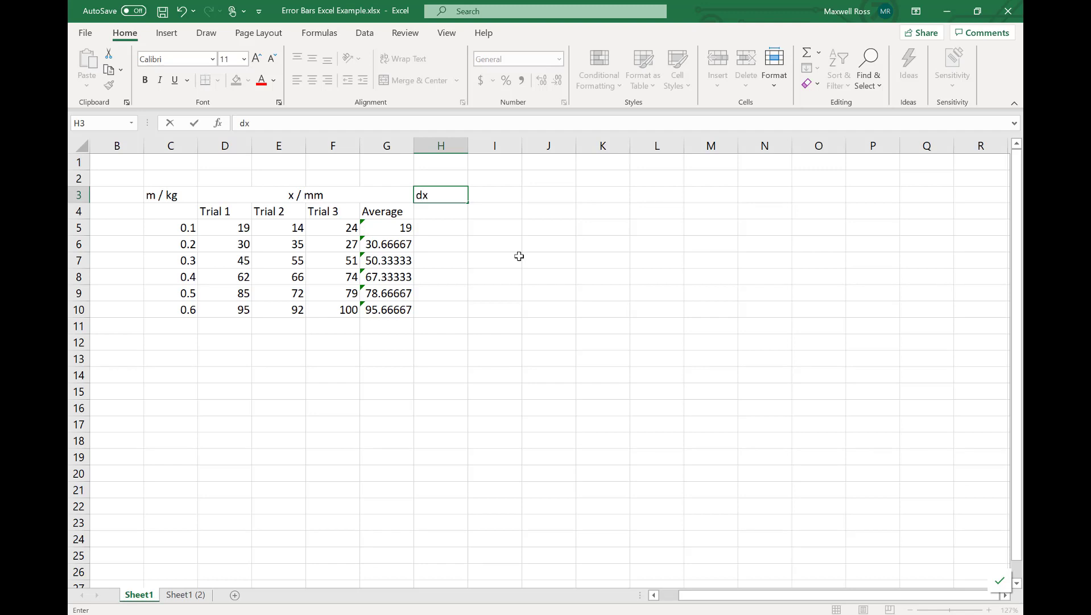
pyautogui.click(447, 229)
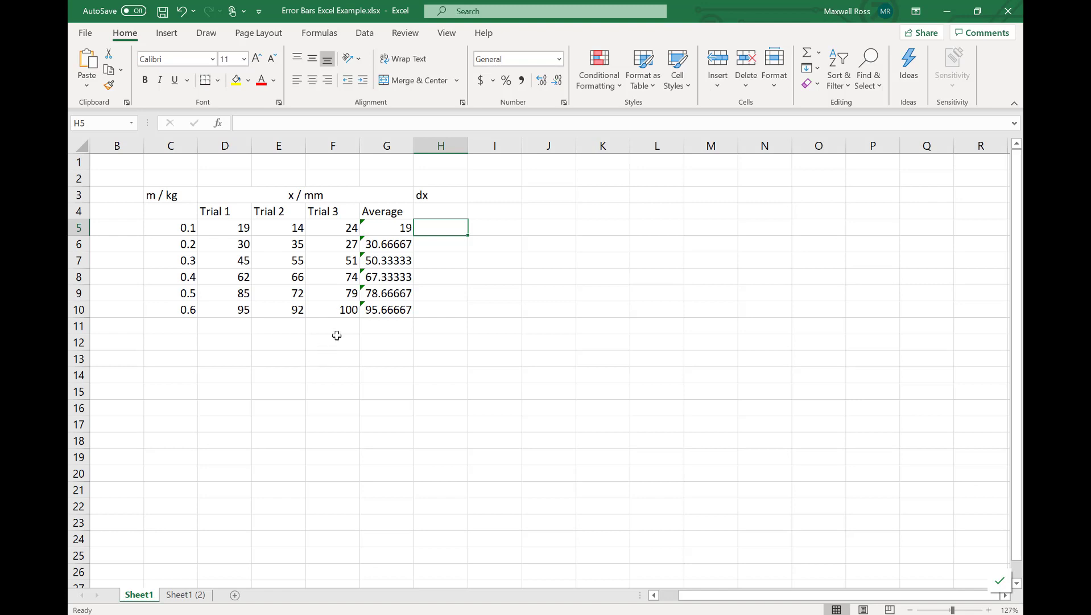
pyautogui.click(449, 208)
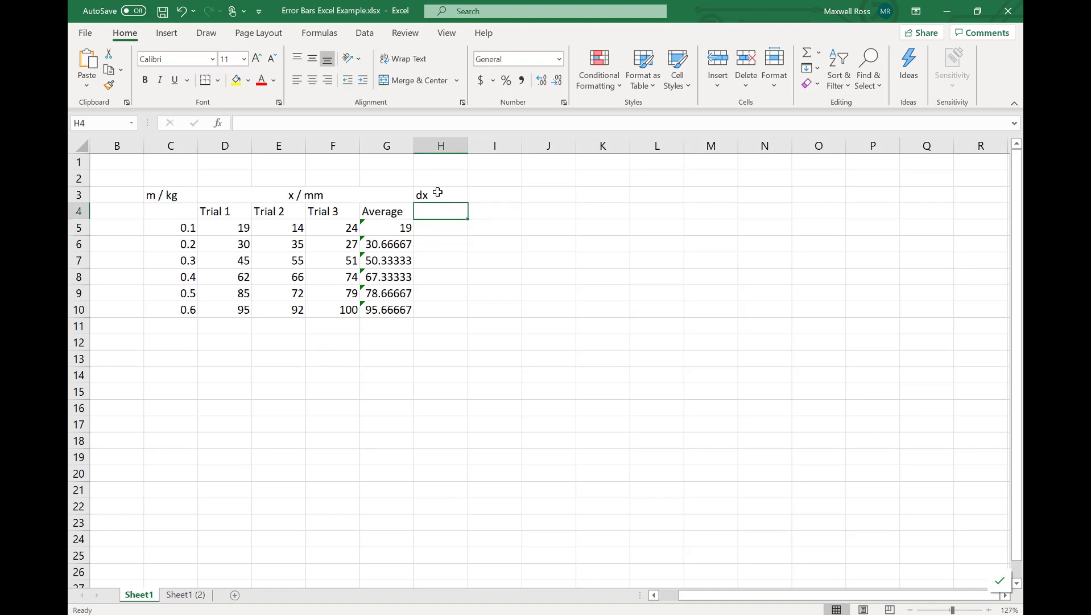
# Revise the H3 heading to read dx / mm (range/2).
pyautogui.click(435, 193)
pyautogui.click(361, 126)
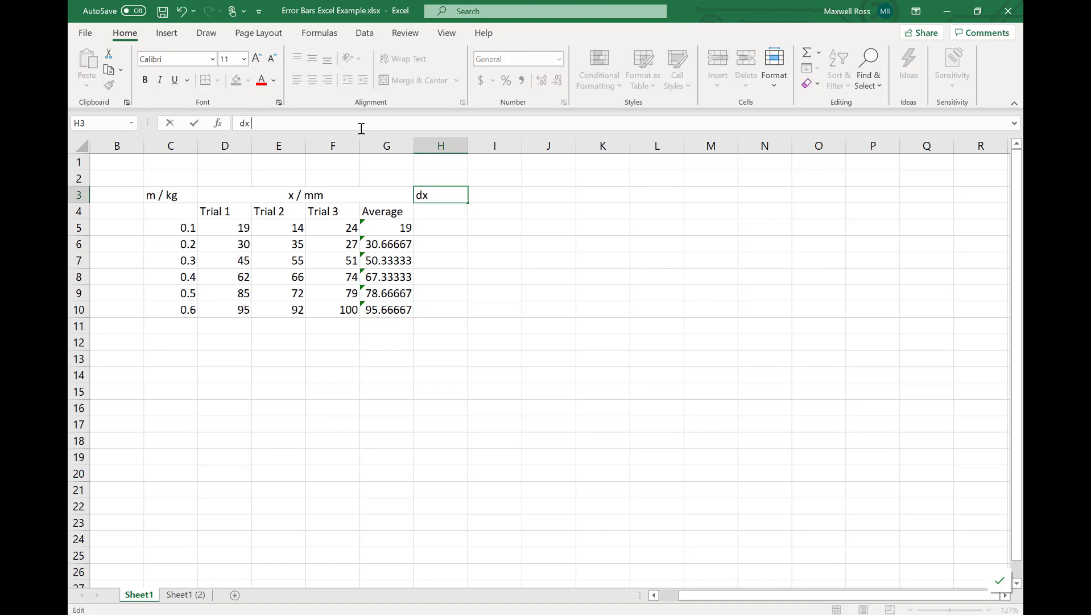
pyautogui.write('(range/2)')
pyautogui.press('Return')
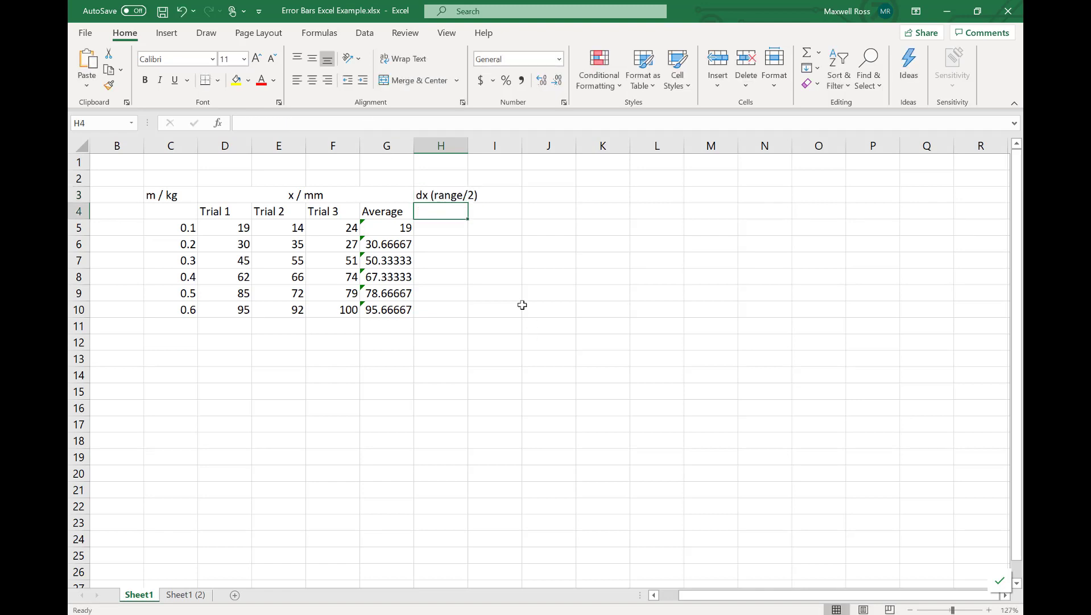
pyautogui.click(432, 195)
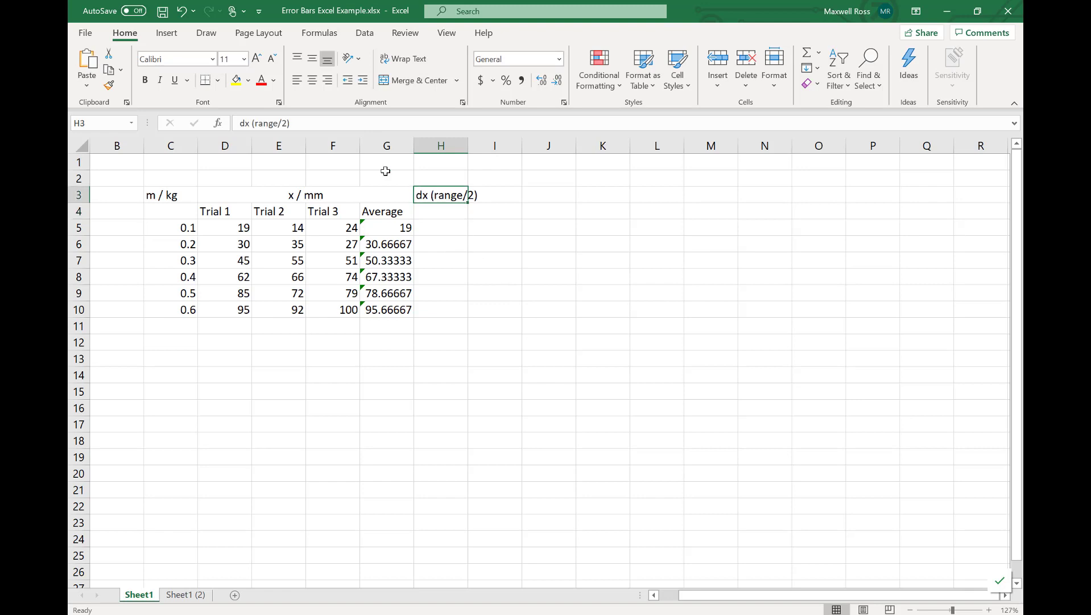
pyautogui.click(251, 123)
pyautogui.write('/ mm')
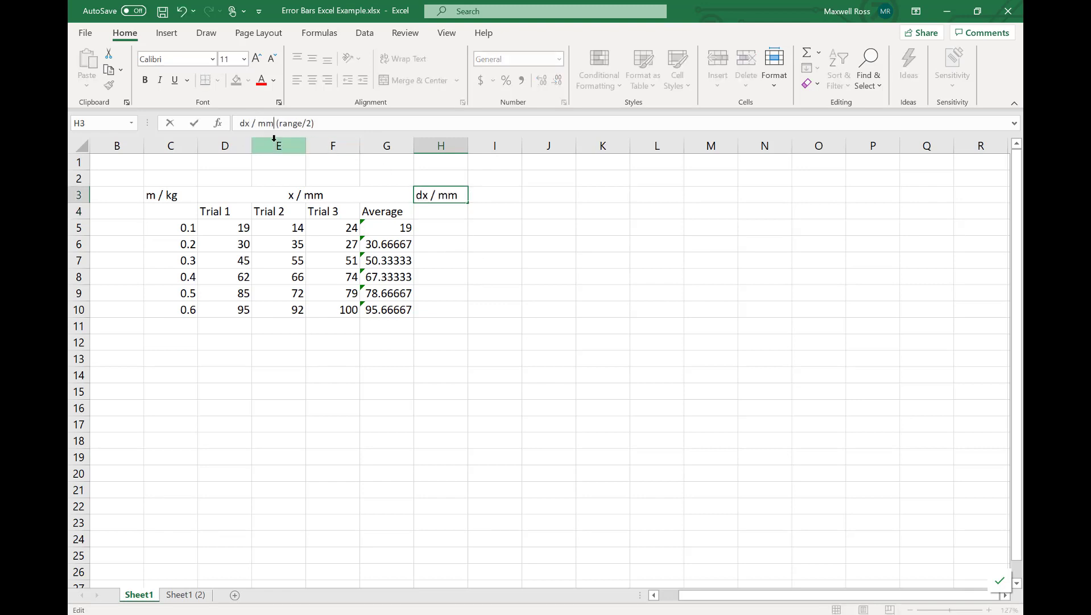
pyautogui.click(424, 227)
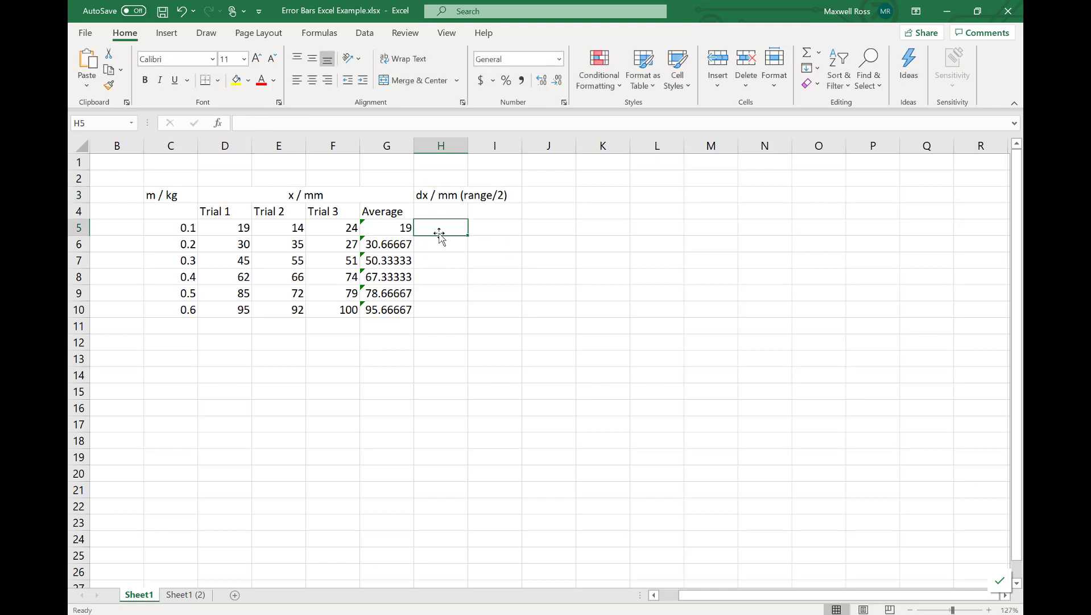
# Compare the first row's three trial values in D5:F5.
pyautogui.click(289, 230)
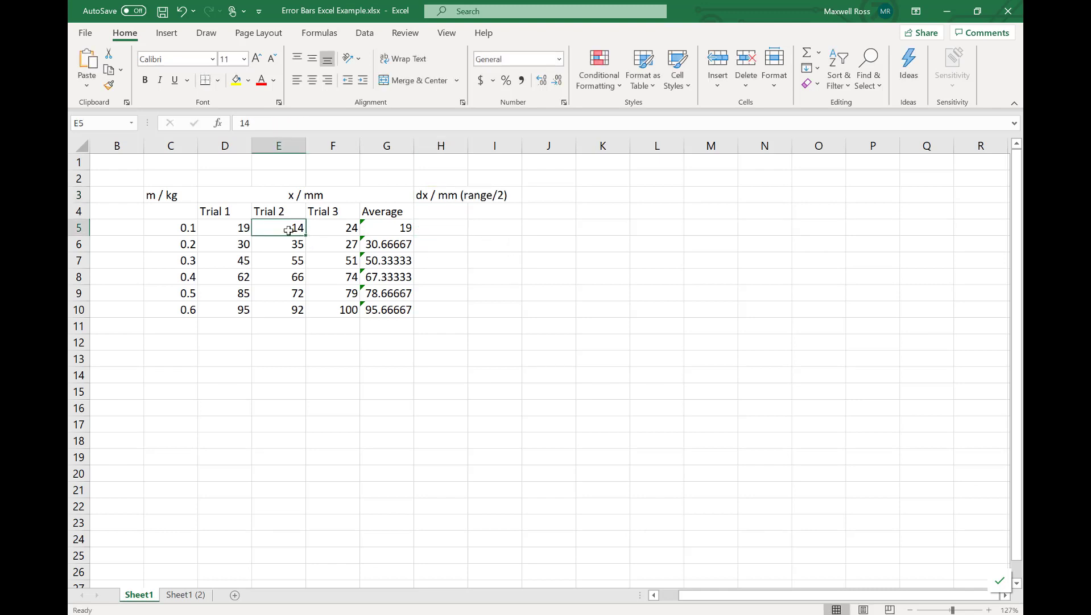
pyautogui.click(337, 229)
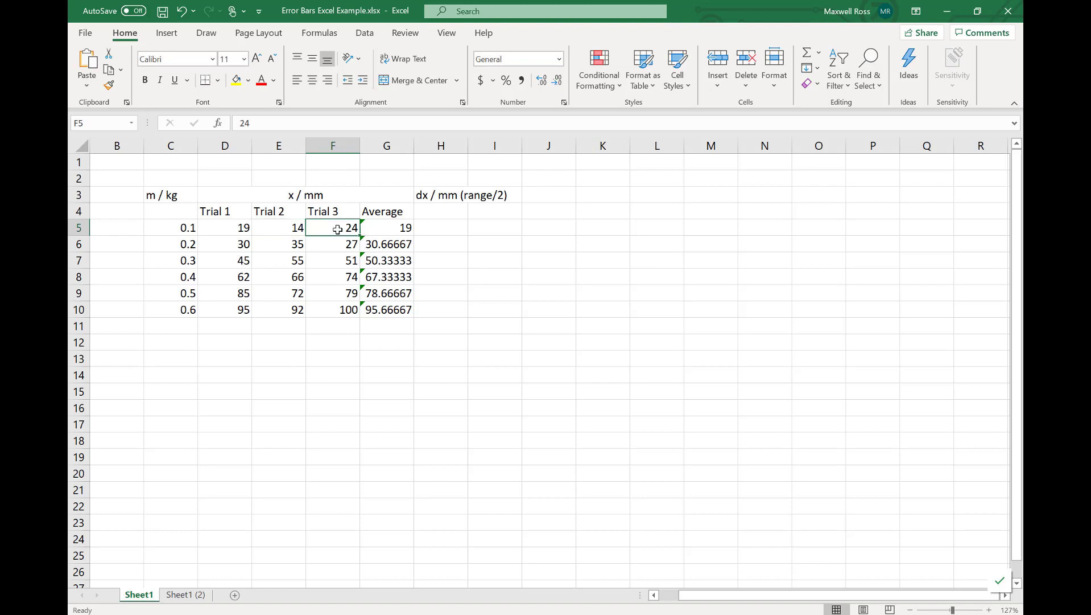
pyautogui.click(275, 229)
pyautogui.click(345, 231)
pyautogui.click(297, 231)
pyautogui.click(339, 230)
pyautogui.click(298, 231)
pyautogui.click(330, 228)
pyautogui.click(272, 231)
pyautogui.click(319, 231)
pyautogui.click(280, 234)
# Enter =(MAX(D5:F5)-MIN(D5:F5))/2 in H5, giving a half-range of 5.
pyautogui.click(438, 229)
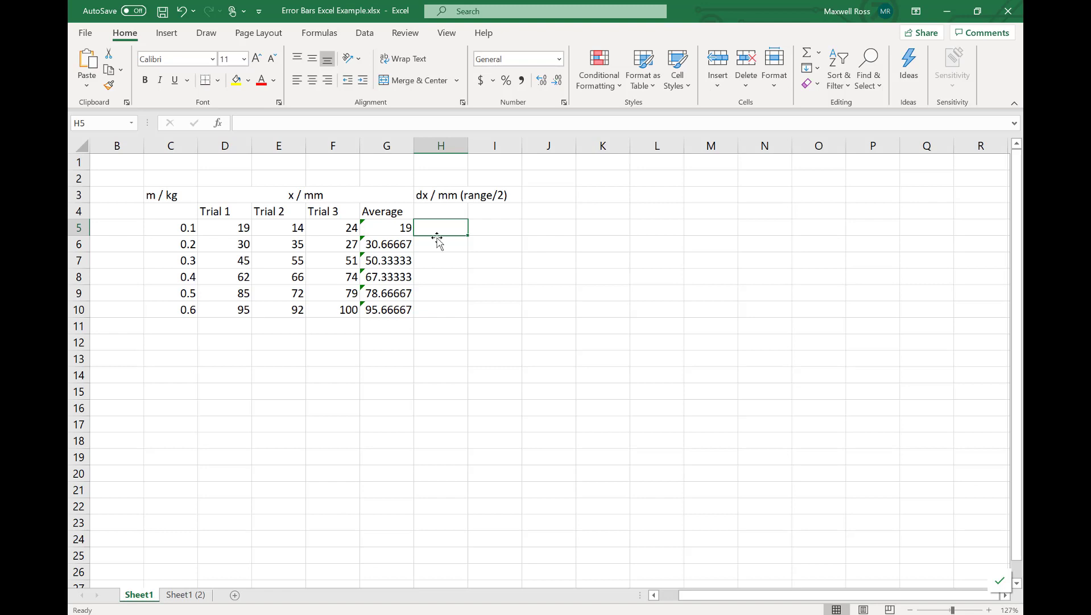
pyautogui.write('=')
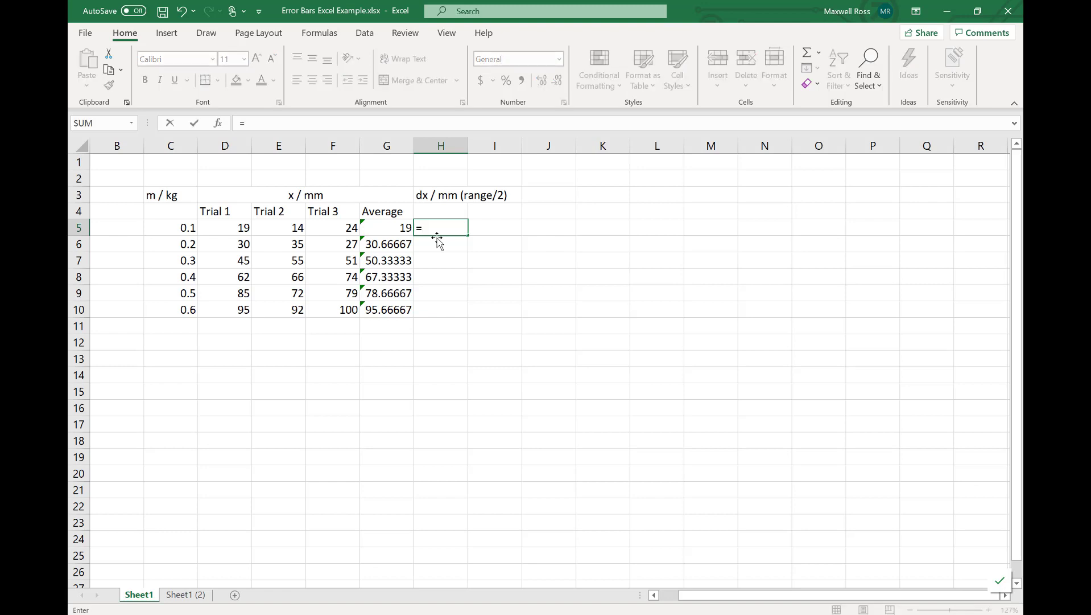
pyautogui.write('(MAX(')
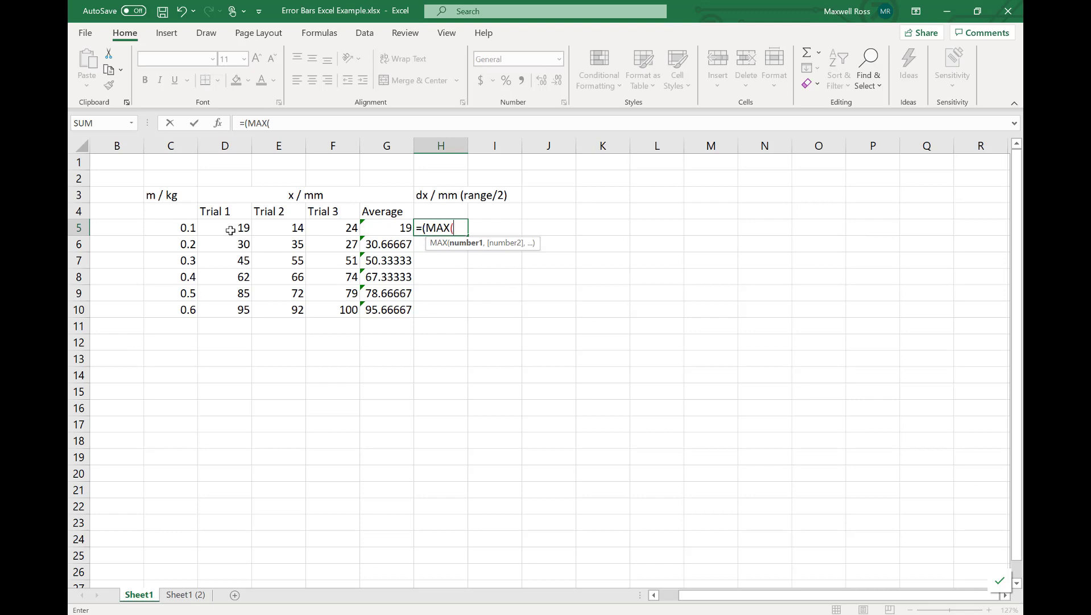
pyautogui.moveTo(229, 230); pyautogui.dragTo(340, 223)
pyautogui.write(')')
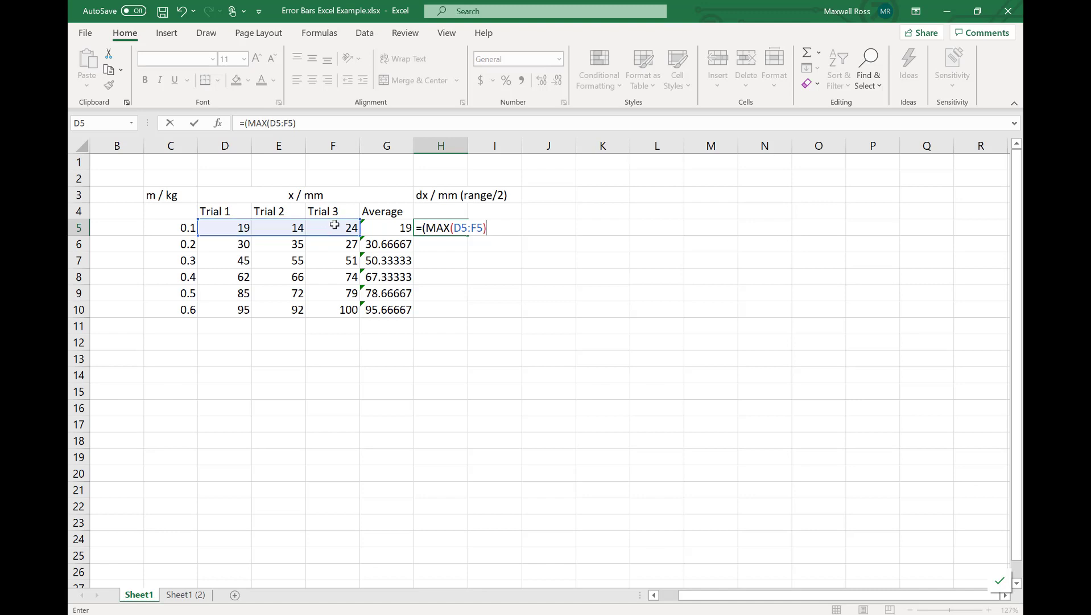
pyautogui.write('MIN(')
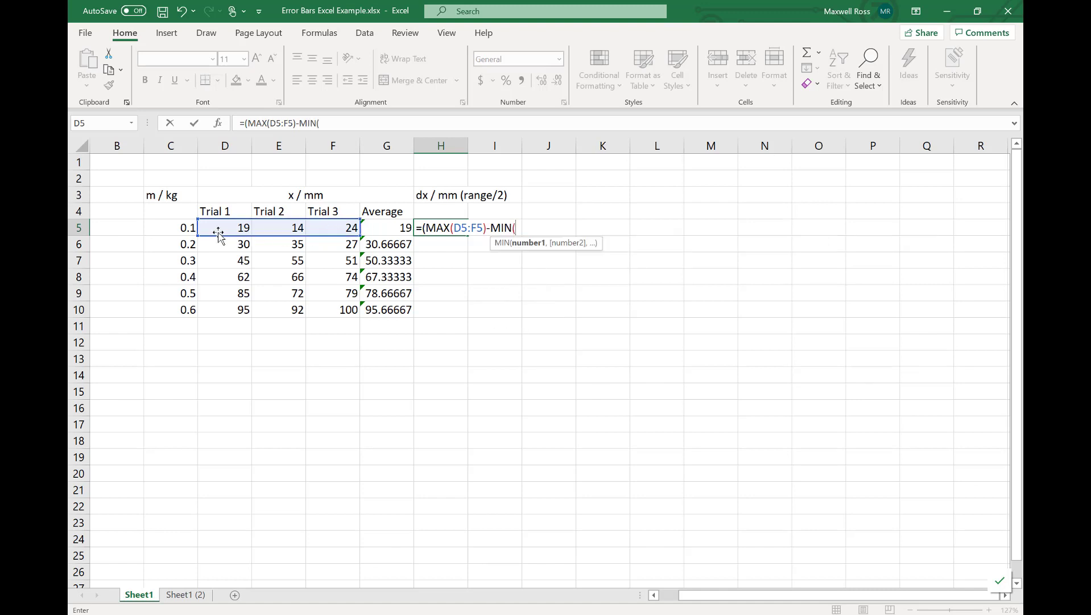
pyautogui.moveTo(218, 228); pyautogui.dragTo(343, 227)
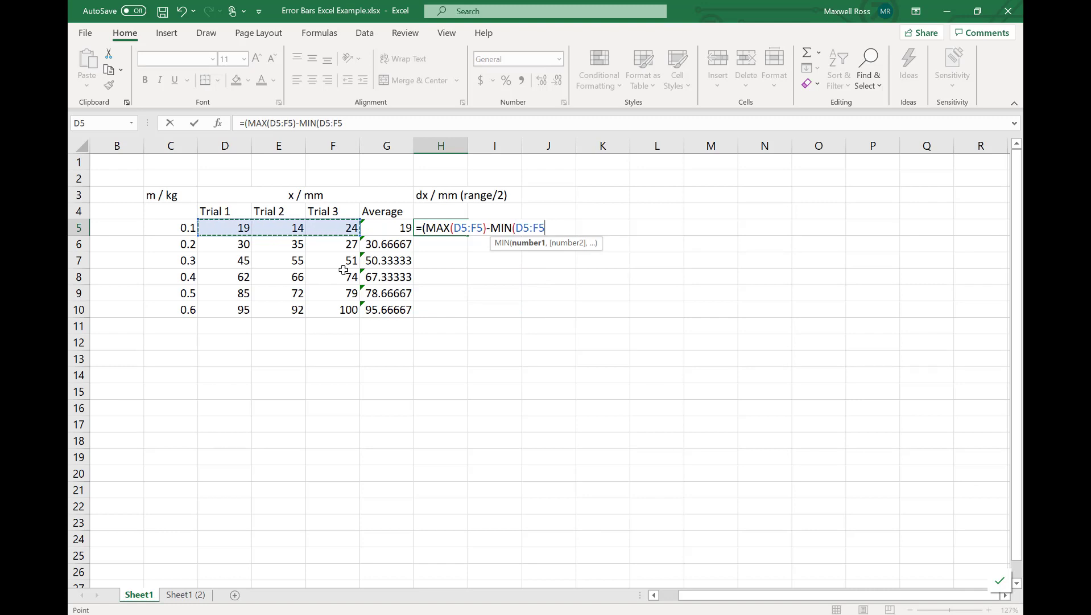
pyautogui.write('))/2')
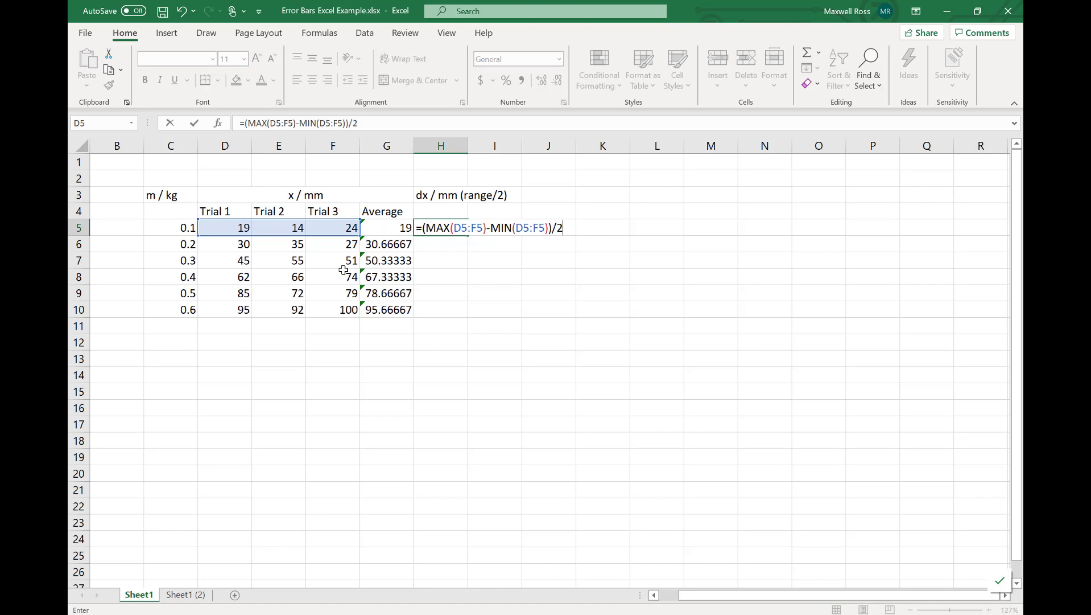
pyautogui.press('Return')
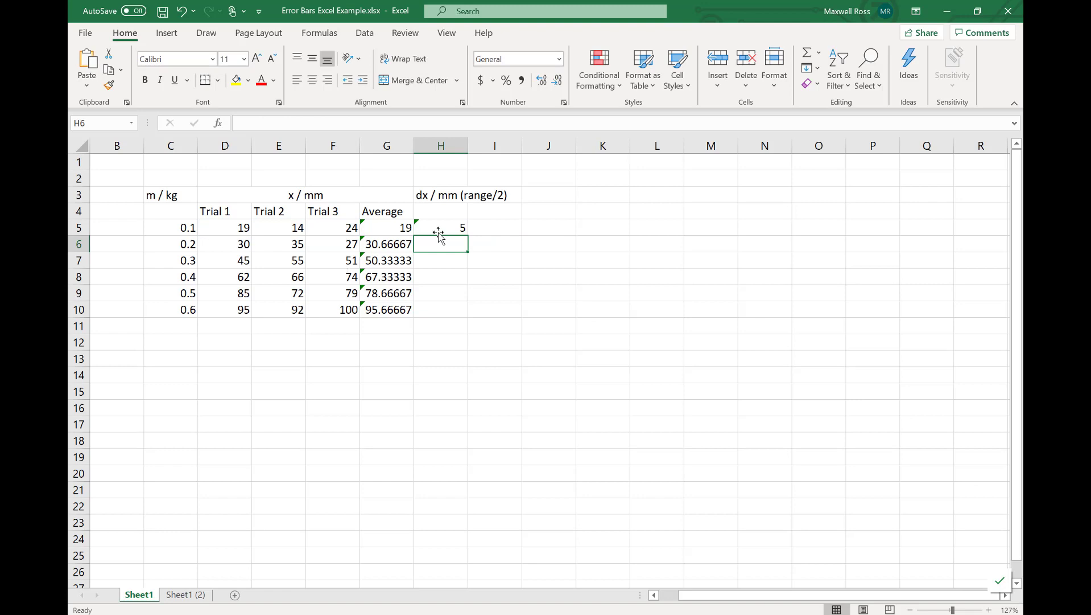
# Fill the half-range formula down to H10 (4, 5, 6, 6.5, 4) and review the averages.
pyautogui.click(434, 229)
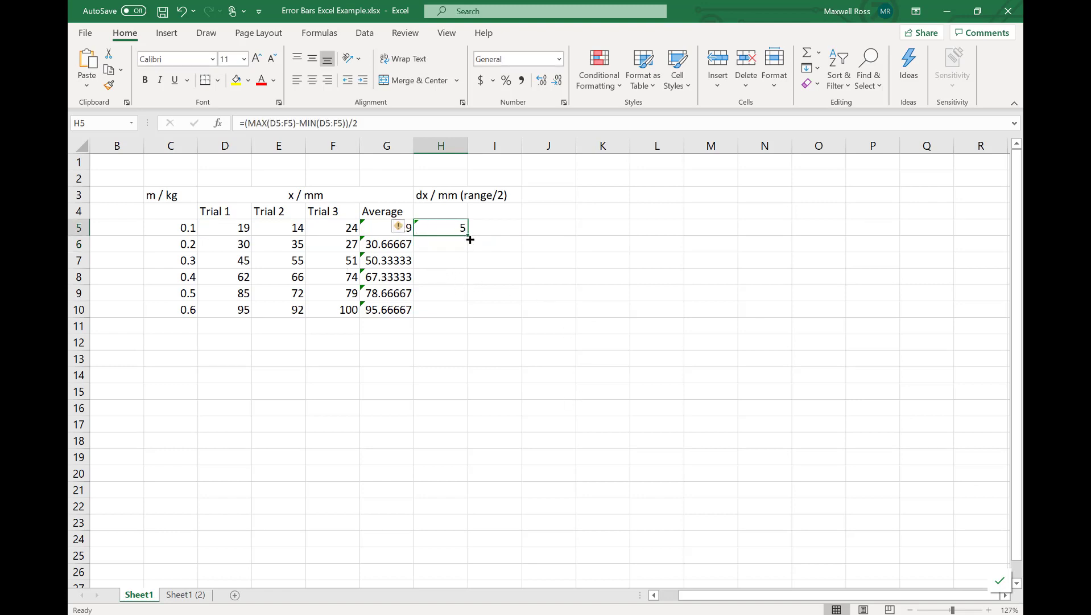
pyautogui.moveTo(469, 236); pyautogui.dragTo(467, 314)
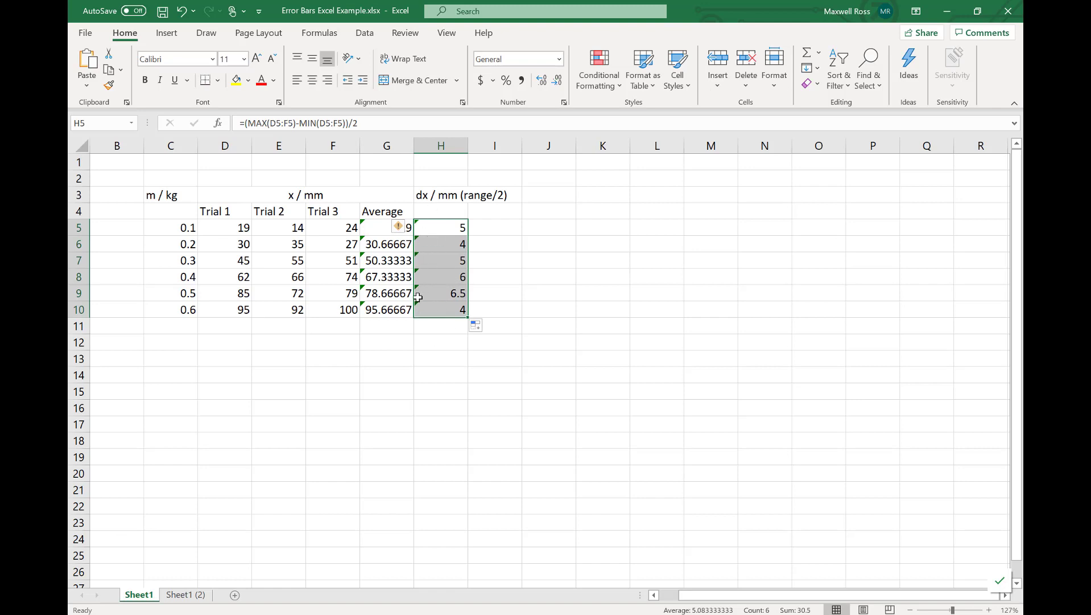
pyautogui.moveTo(378, 233); pyautogui.dragTo(390, 306)
pyautogui.click(445, 229)
pyautogui.click(396, 263)
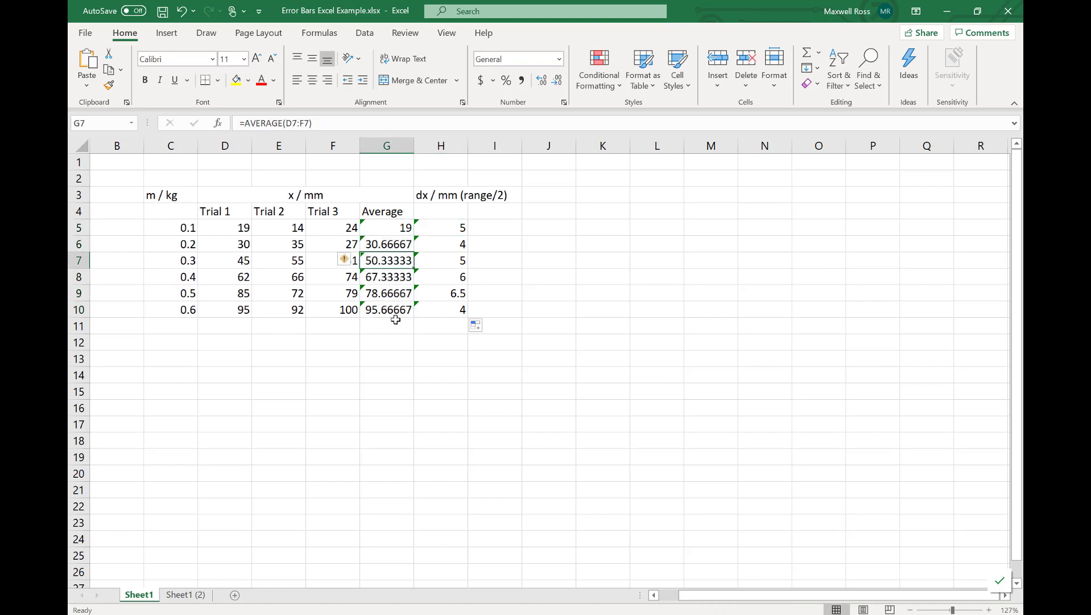
pyautogui.click(394, 310)
pyautogui.click(393, 358)
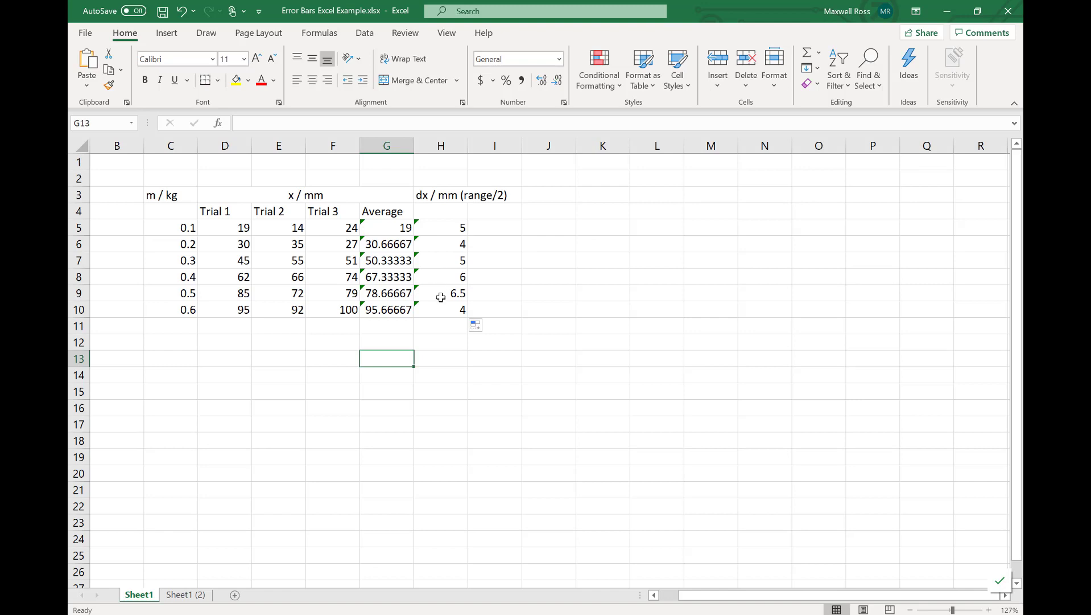
pyautogui.click(444, 380)
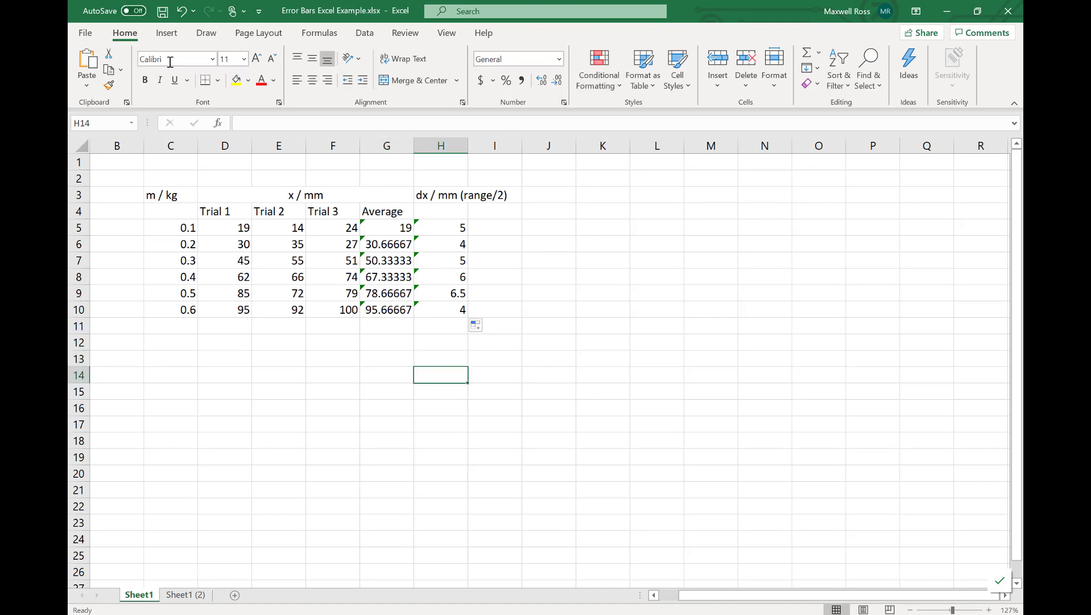
# Insert a plain scatter chart and place it beside the data table.
pyautogui.click(170, 36)
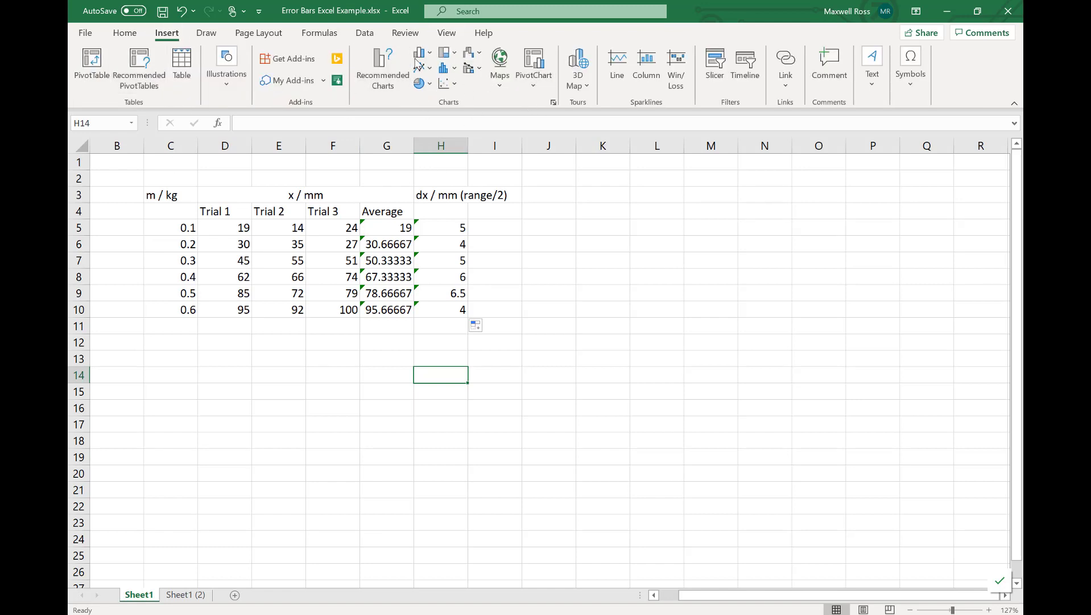
pyautogui.click(450, 85)
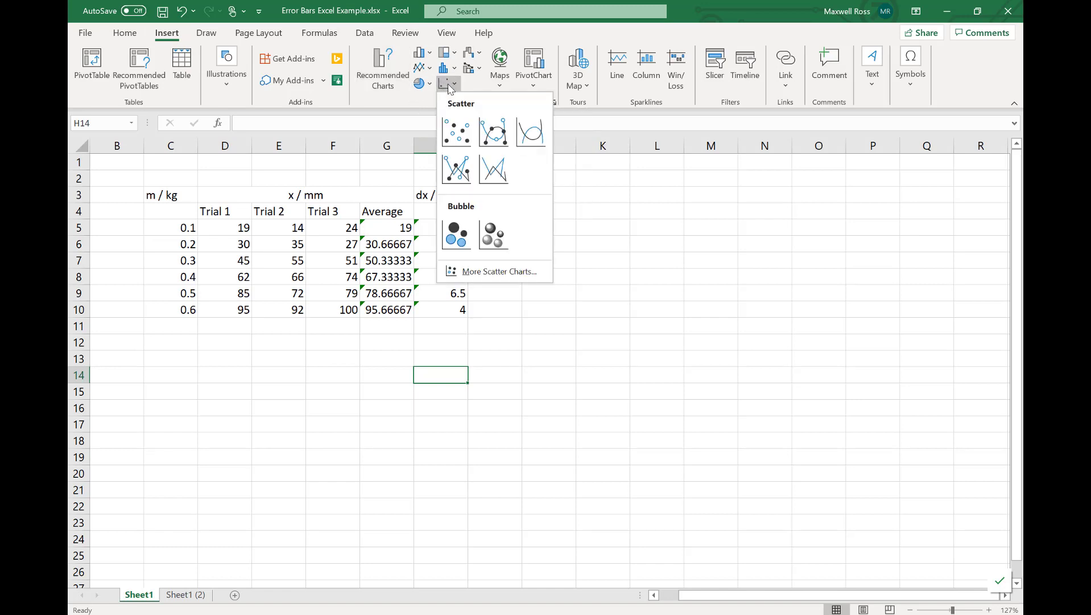
pyautogui.click(456, 134)
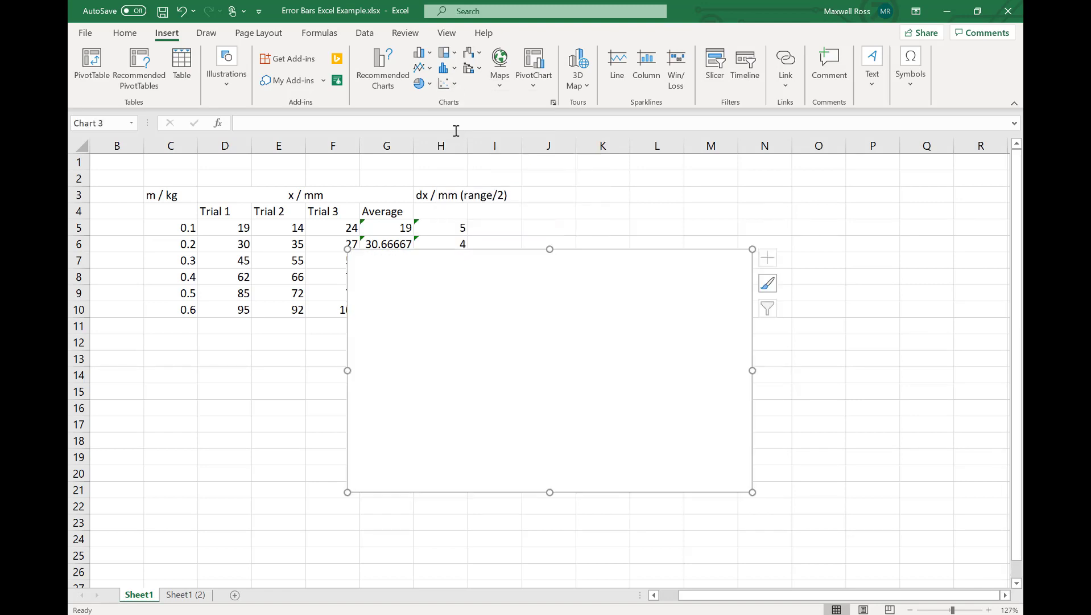
pyautogui.moveTo(550, 305); pyautogui.dragTo(700, 281)
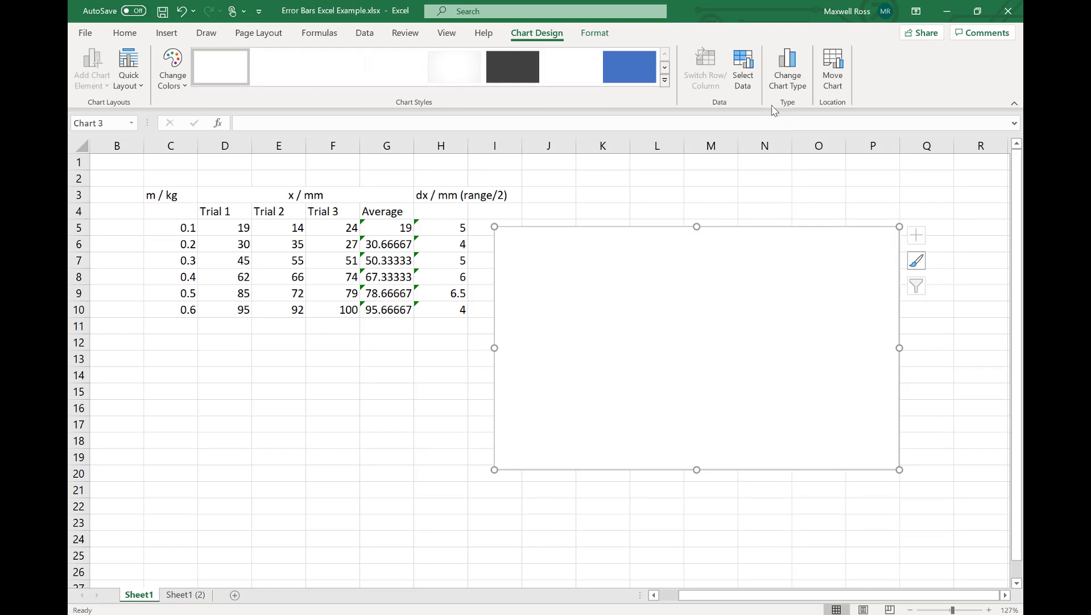
# Open the chart's Select Data dialog and add a new series.
pyautogui.rightClick(691, 293)
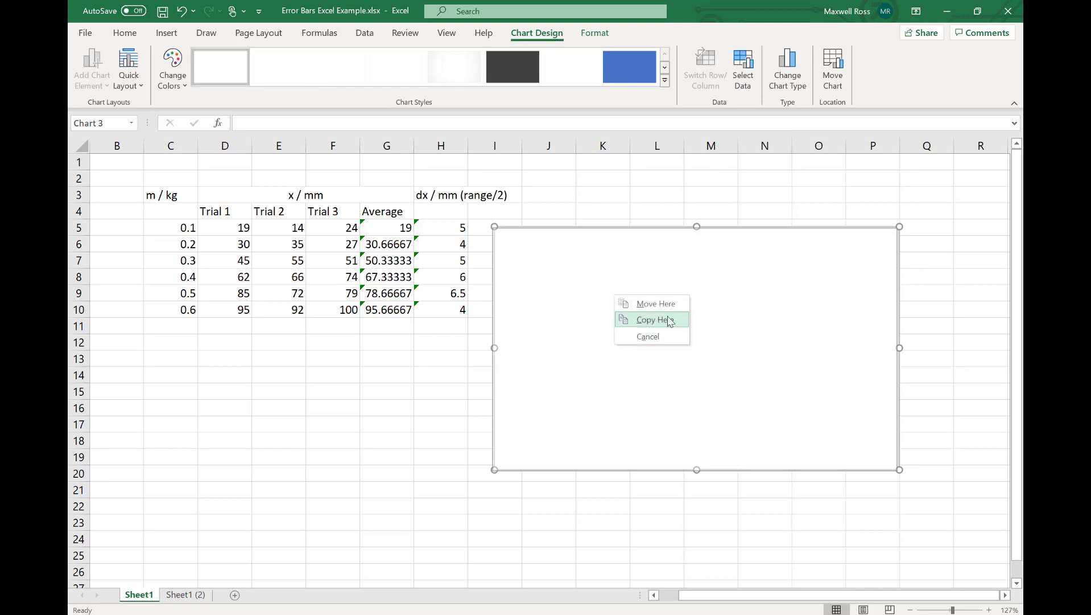
pyautogui.click(728, 302)
pyautogui.rightClick(725, 283)
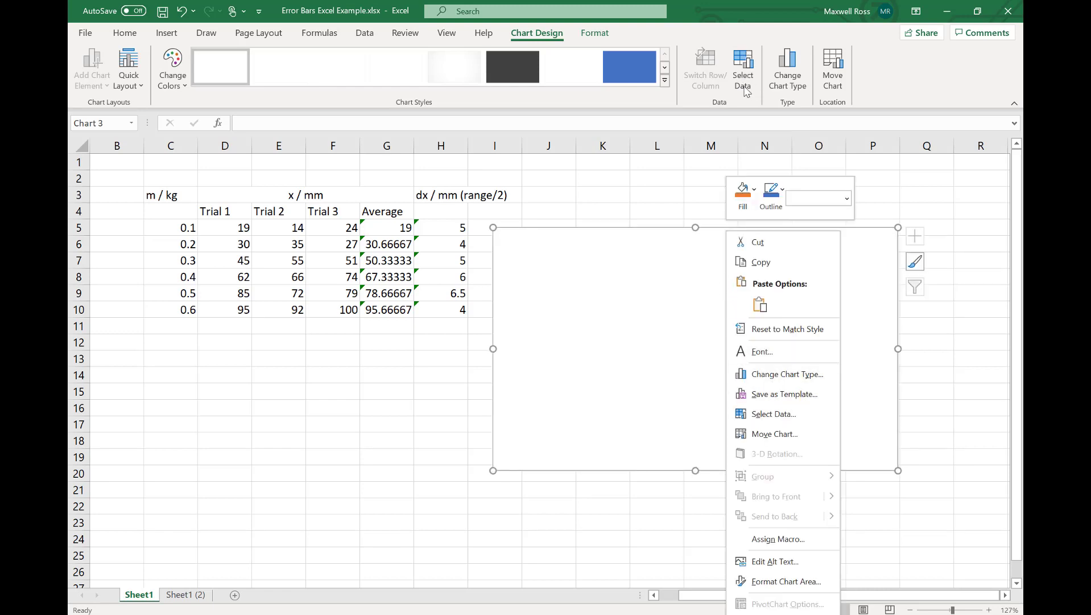
pyautogui.click(773, 414)
pyautogui.moveTo(748, 203); pyautogui.dragTo(591, 284)
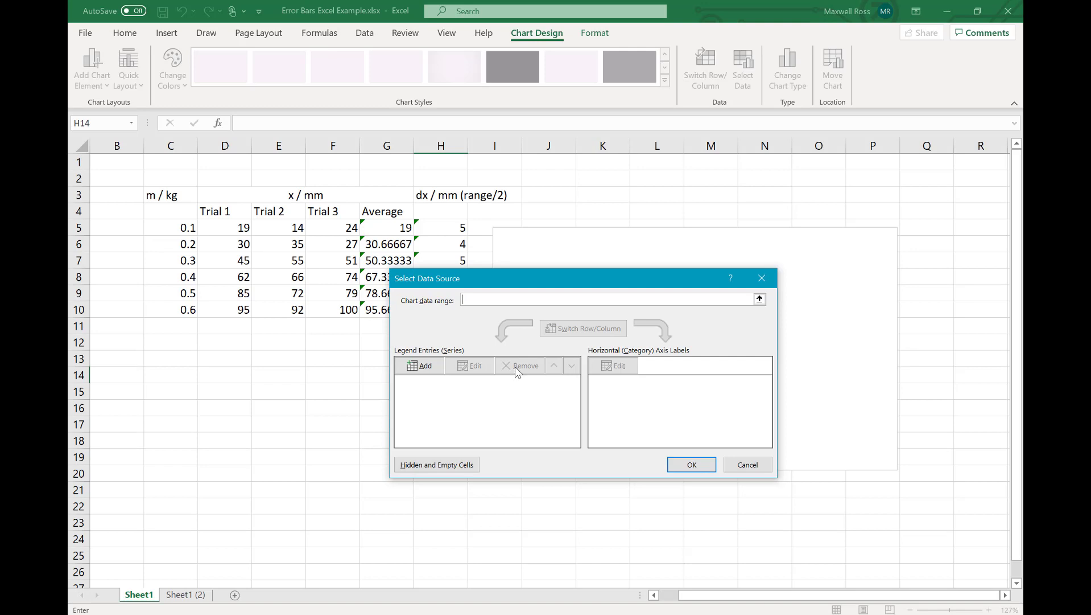
pyautogui.moveTo(570, 288); pyautogui.dragTo(288, 342)
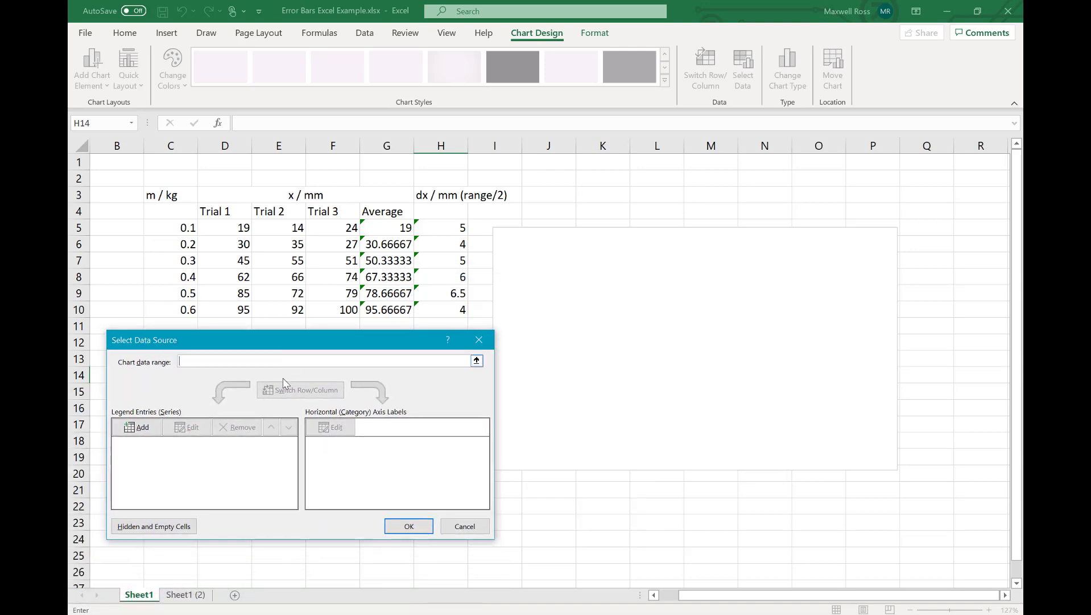
pyautogui.click(139, 428)
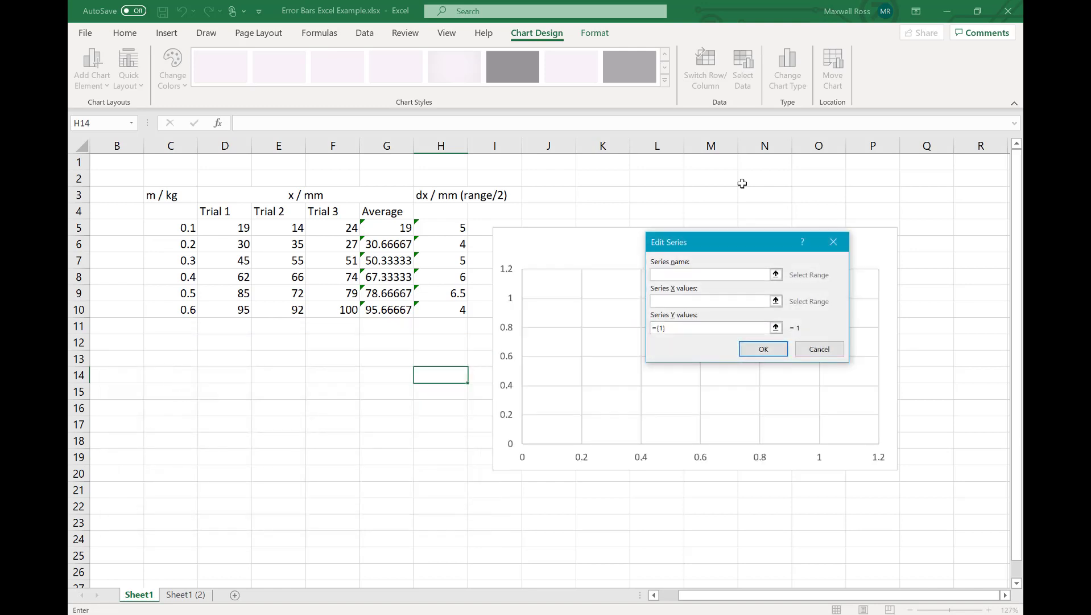
pyautogui.moveTo(770, 248); pyautogui.dragTo(343, 355)
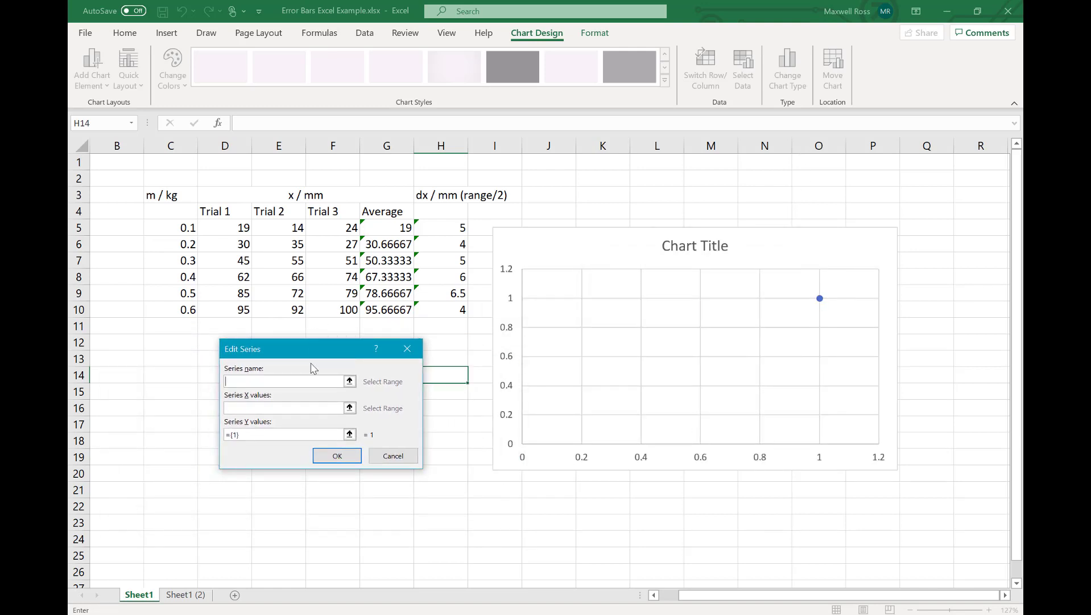
# Set the series X values to C5:C10 and Y values to G5:G10, then confirm.
pyautogui.click(350, 408)
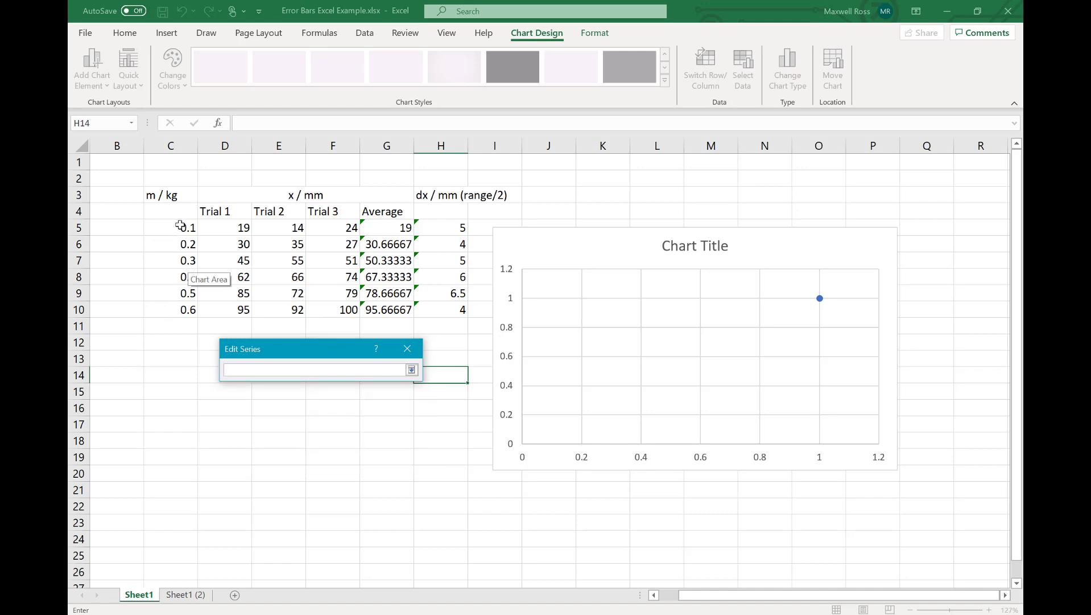
pyautogui.moveTo(180, 226); pyautogui.dragTo(173, 312)
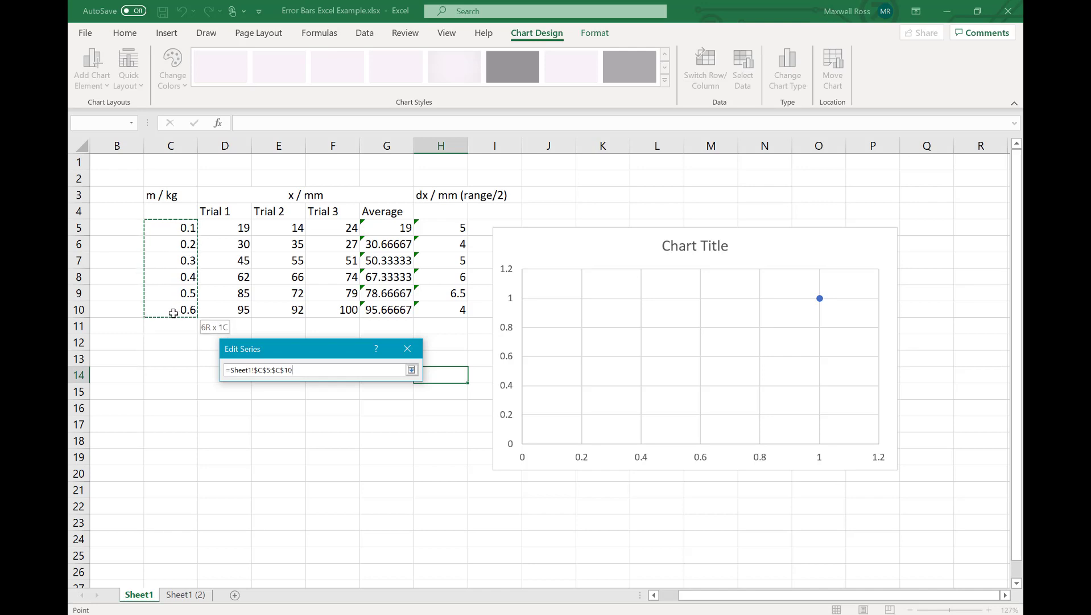
pyautogui.click(411, 370)
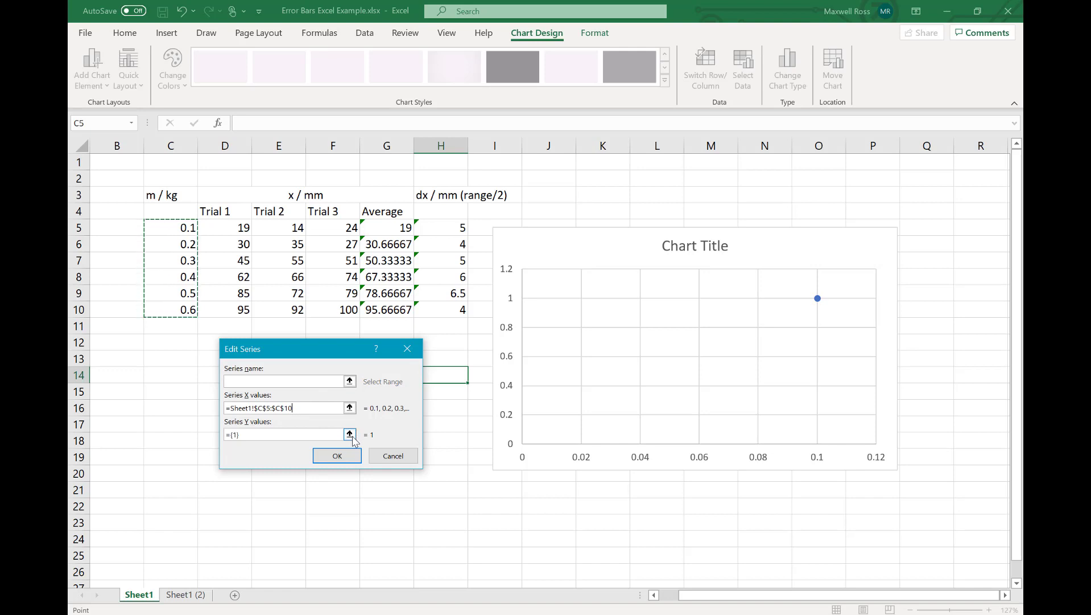
pyautogui.click(349, 434)
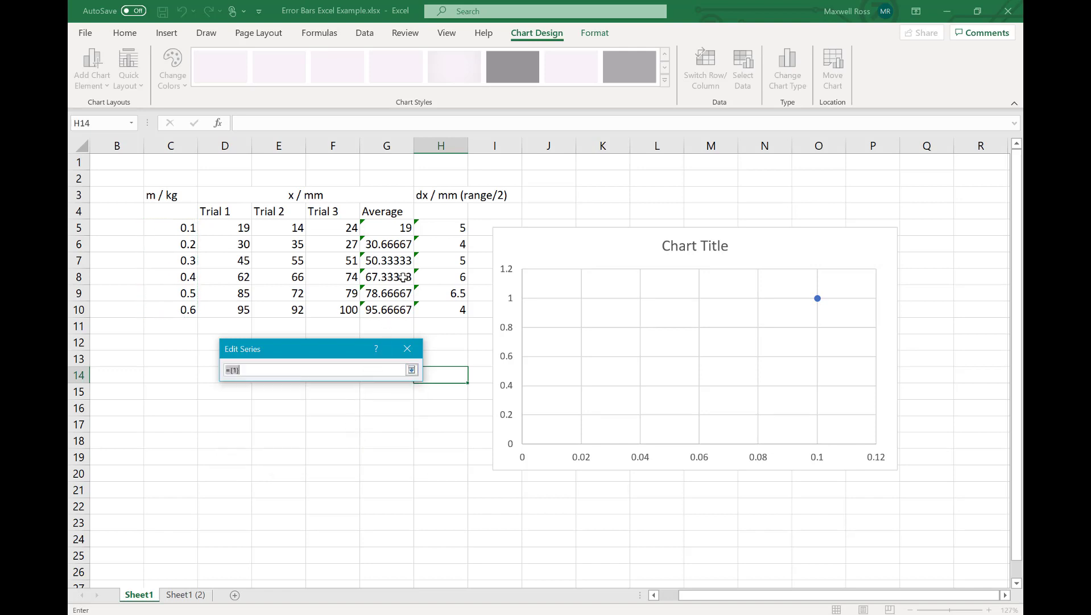
pyautogui.moveTo(399, 226); pyautogui.dragTo(390, 310)
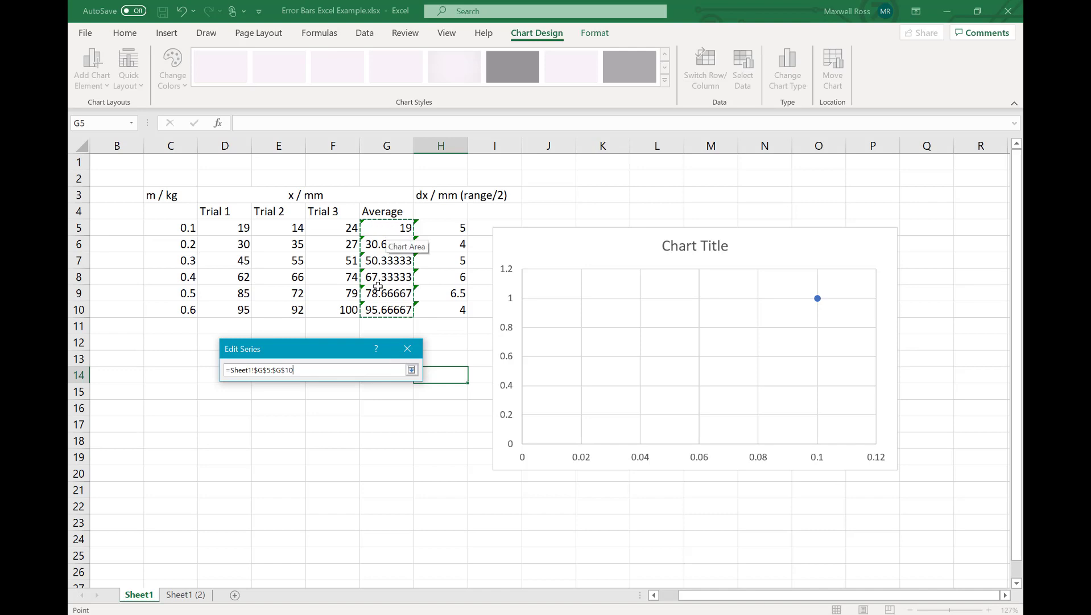
pyautogui.click(412, 370)
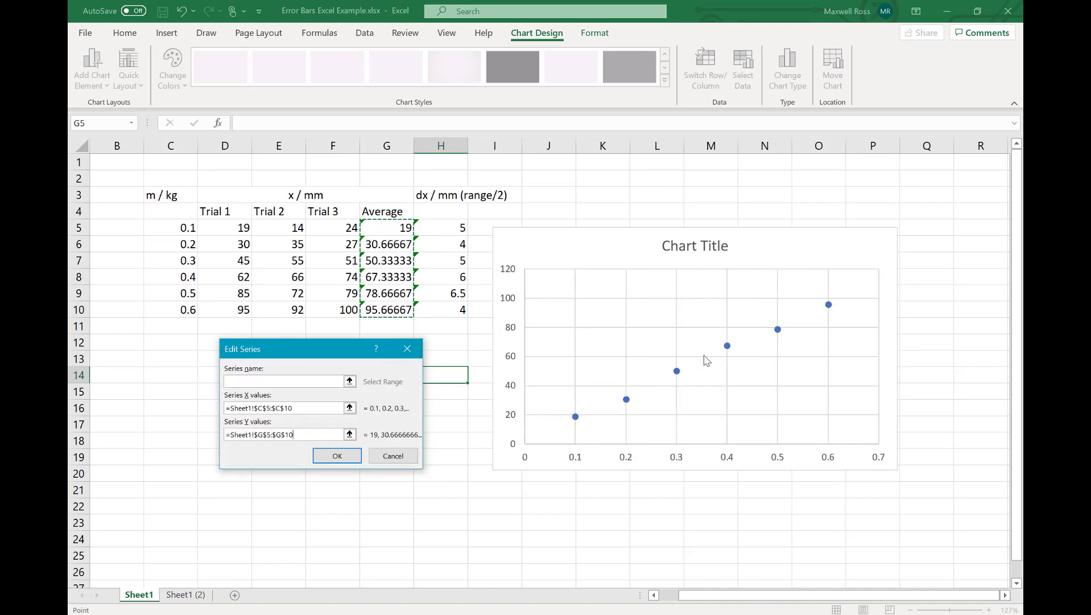
pyautogui.click(328, 458)
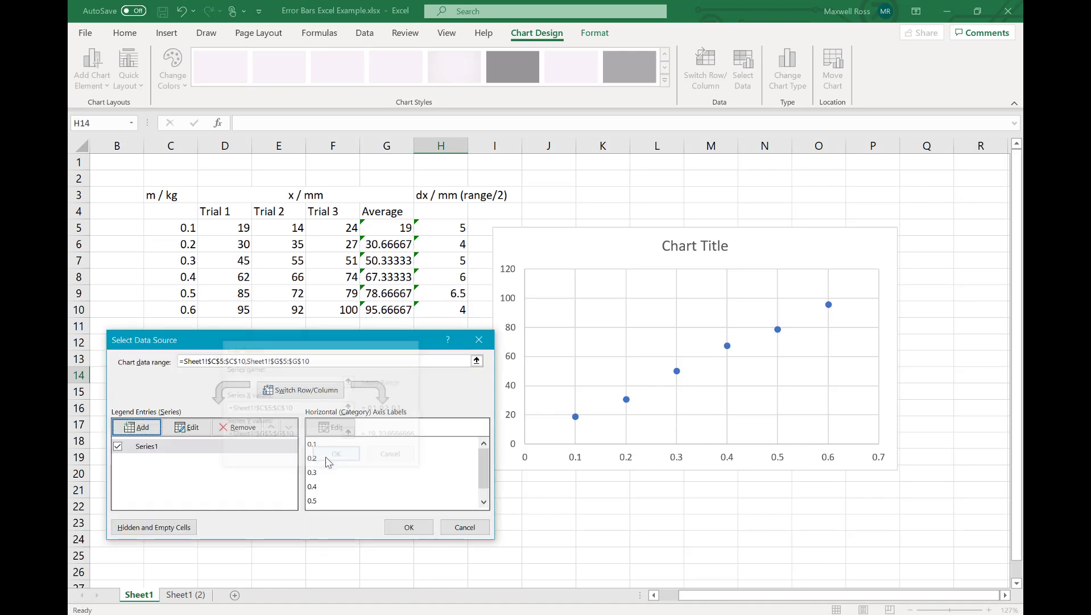
# Close Select Data and title the chart 'Displacement of a Spring with Masses Hanging'.
pyautogui.click(420, 529)
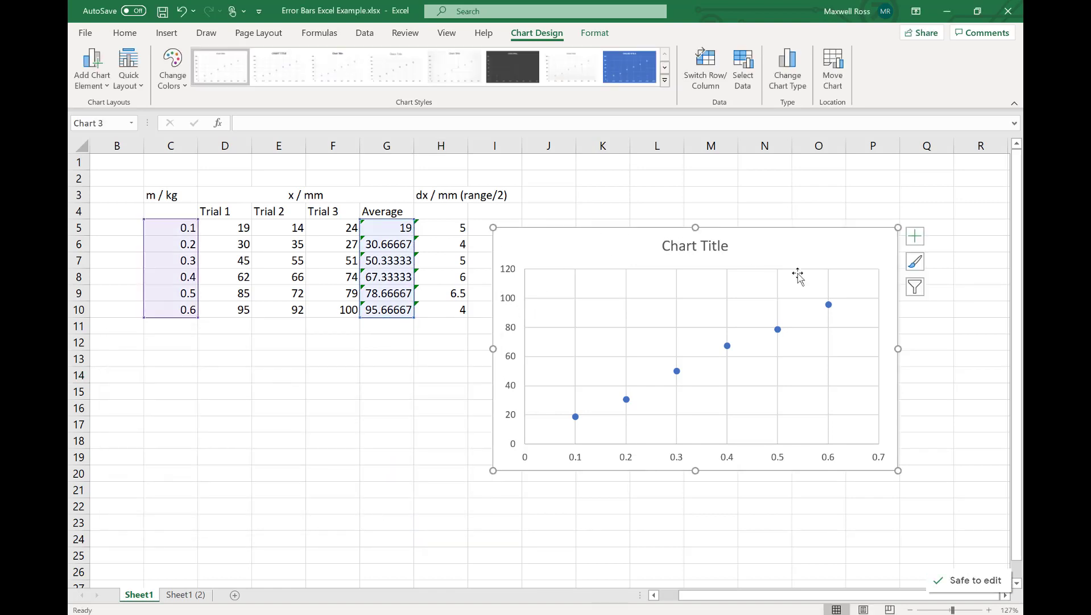
pyautogui.click(702, 246)
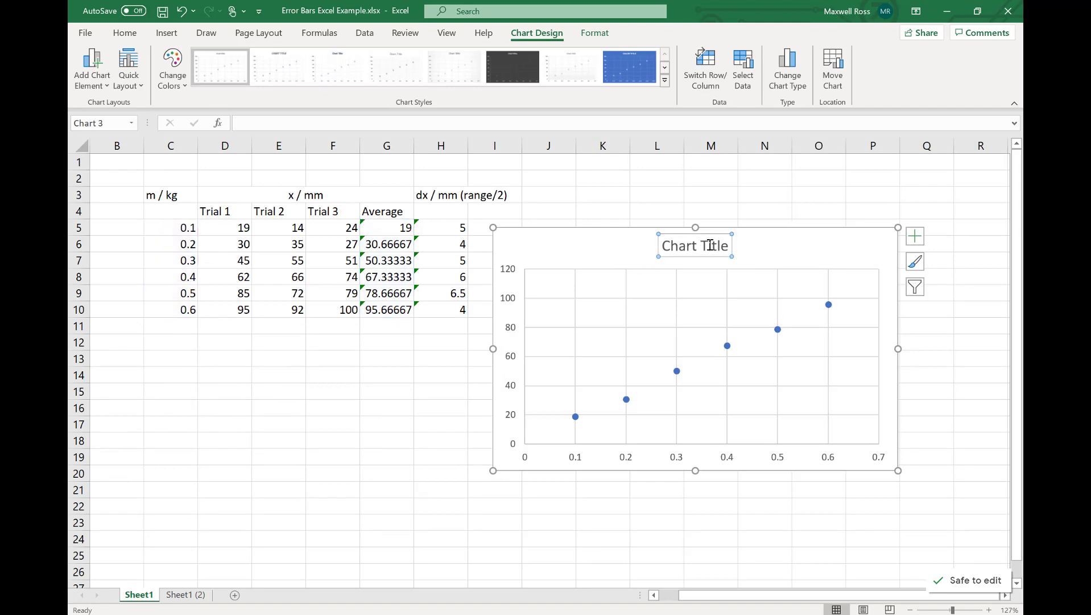
pyautogui.tripleClick(711, 245)
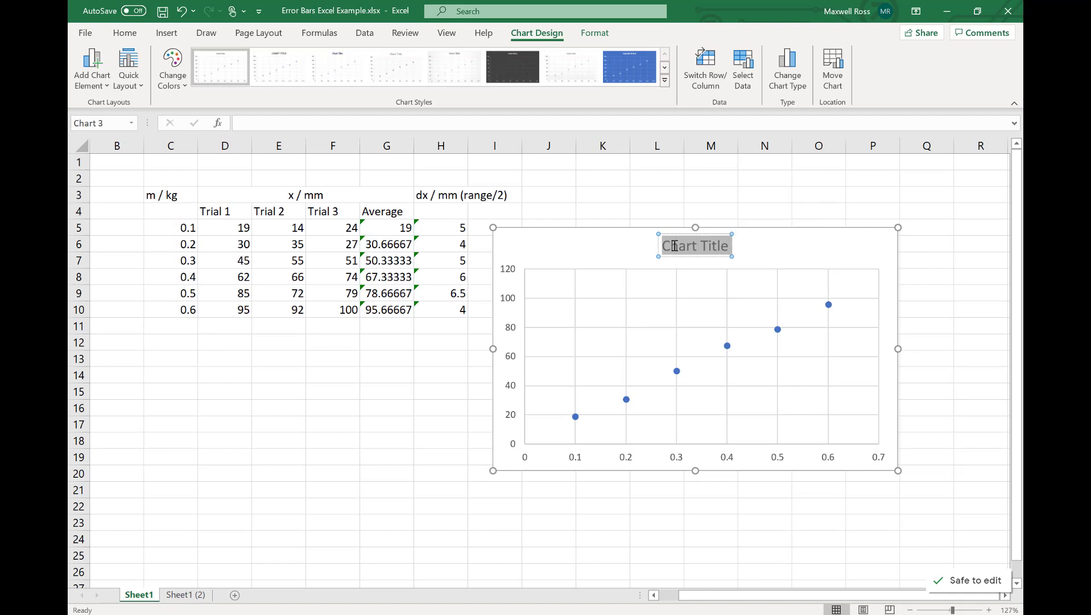
pyautogui.write('Disp')
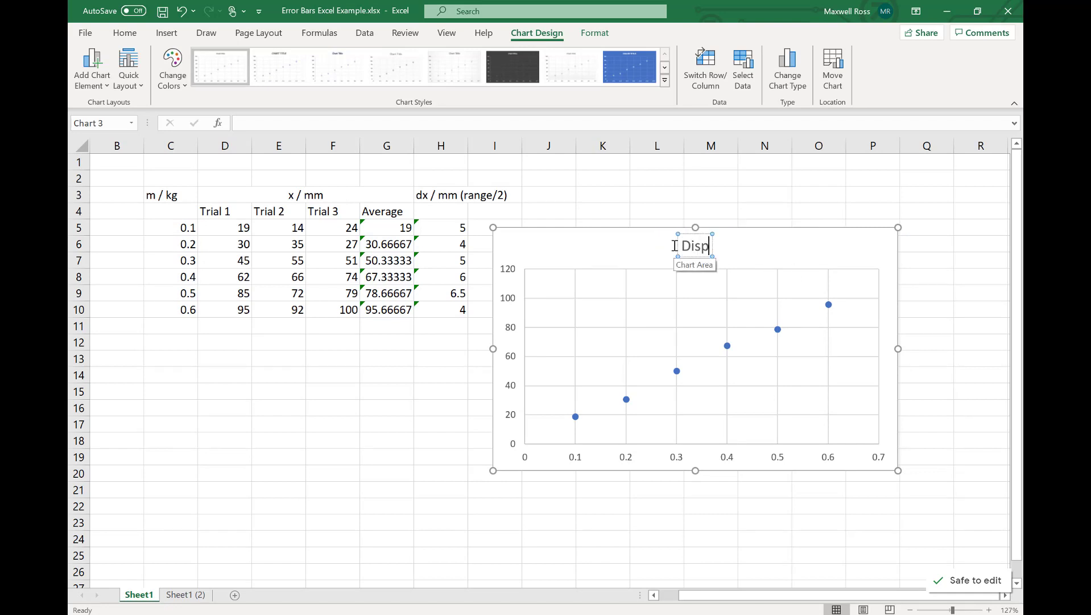
pyautogui.write('lacement as')
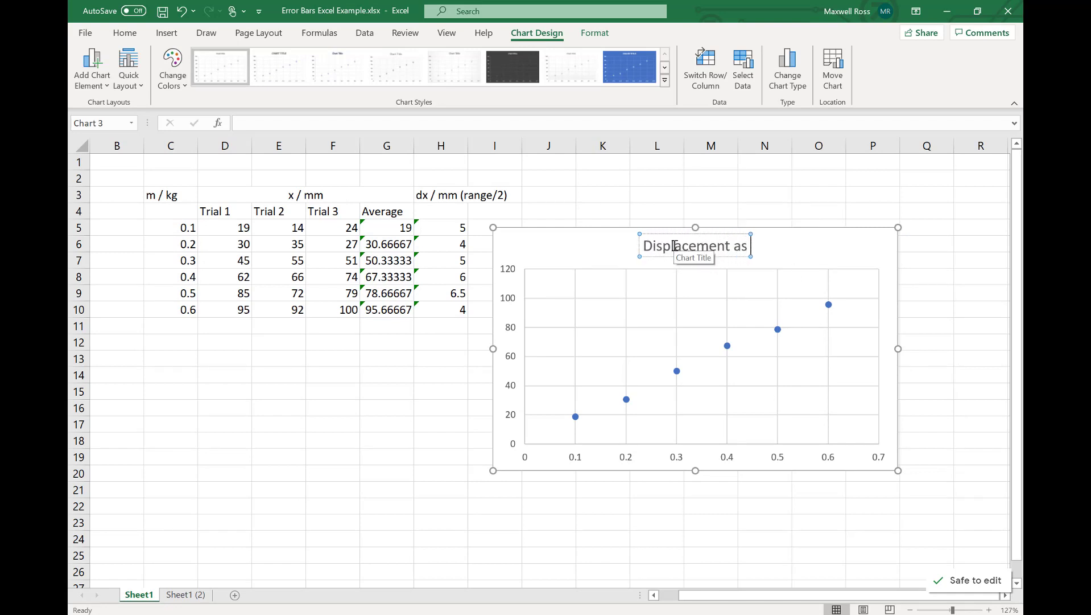
pyautogui.press('BackSpace')
pyautogui.press('BackSpace')
pyautogui.write('of a Sp')
pyautogui.press('BackSpace')
pyautogui.press('BackSpace')
pyautogui.write('Spring with Masses Hanging')
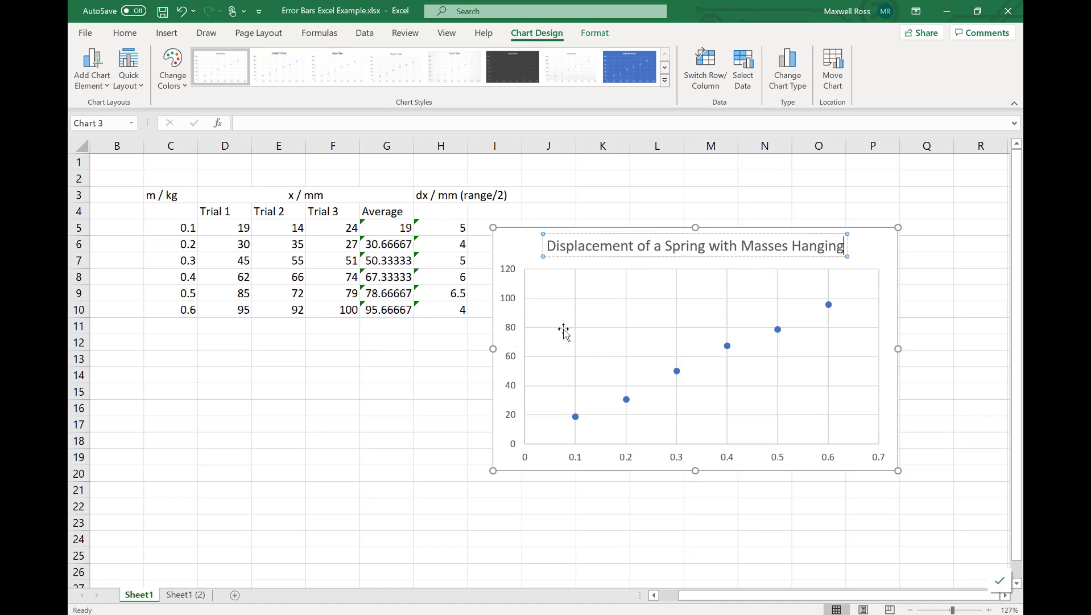
# Add axis titles and label the vertical axis 'Average Displacement x / mm'.
pyautogui.click(884, 246)
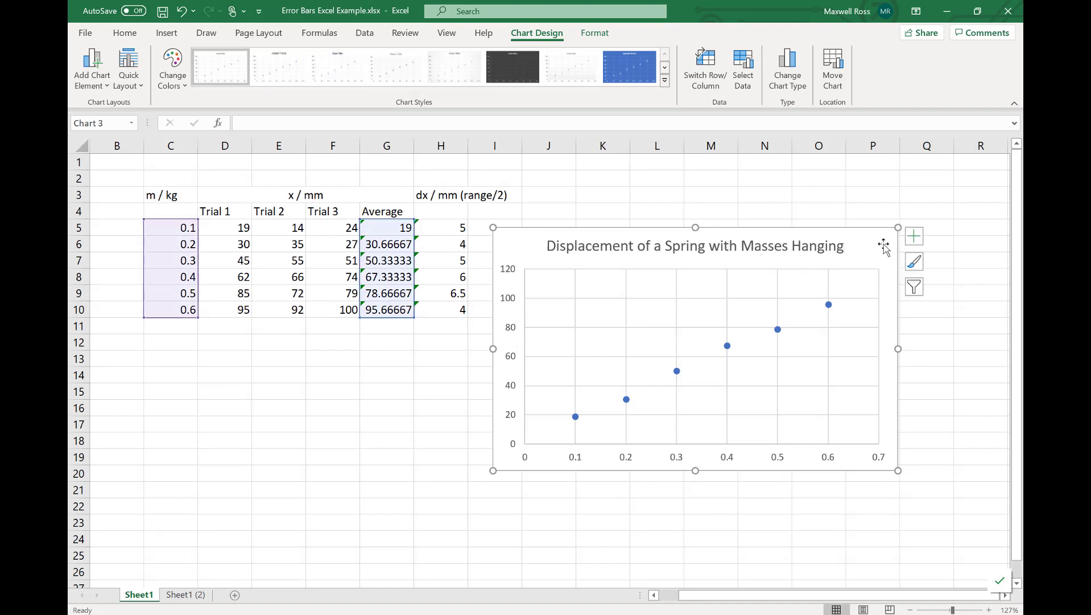
pyautogui.click(915, 237)
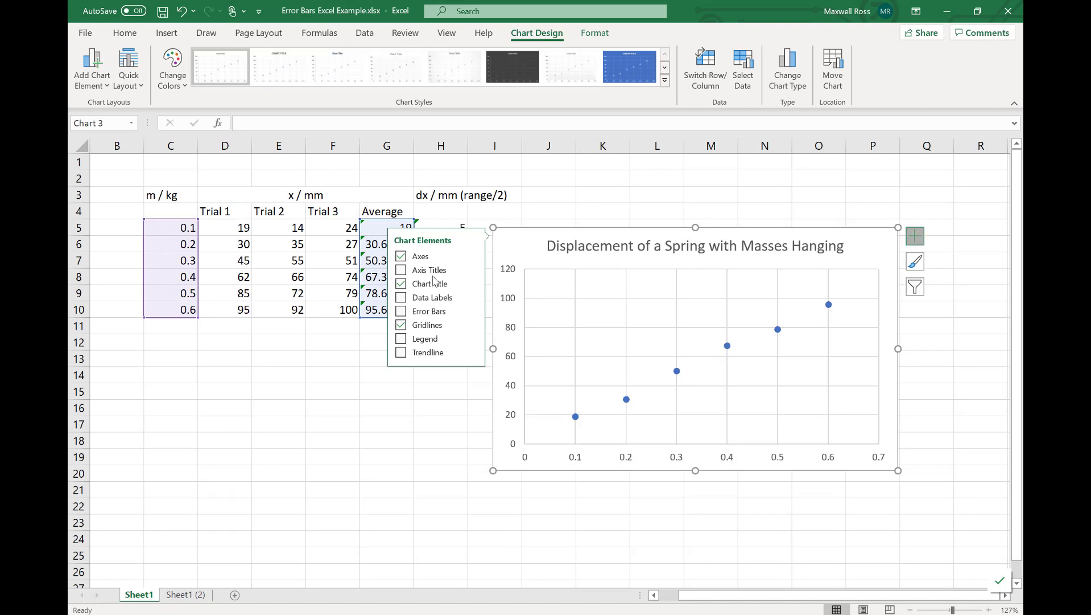
pyautogui.click(422, 271)
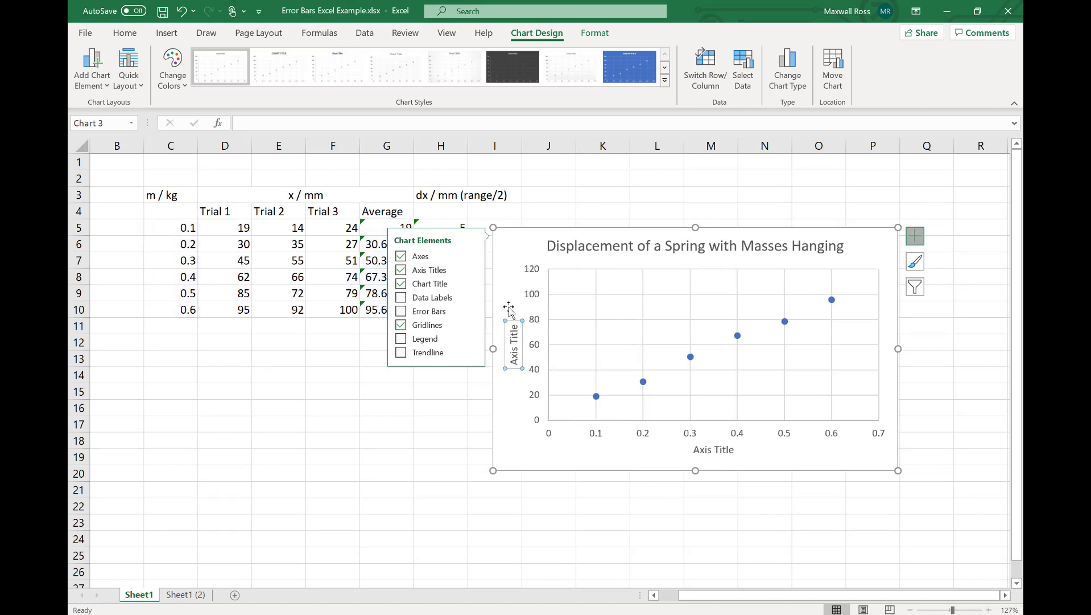
pyautogui.click(514, 333)
pyautogui.moveTo(514, 333); pyautogui.dragTo(514, 363)
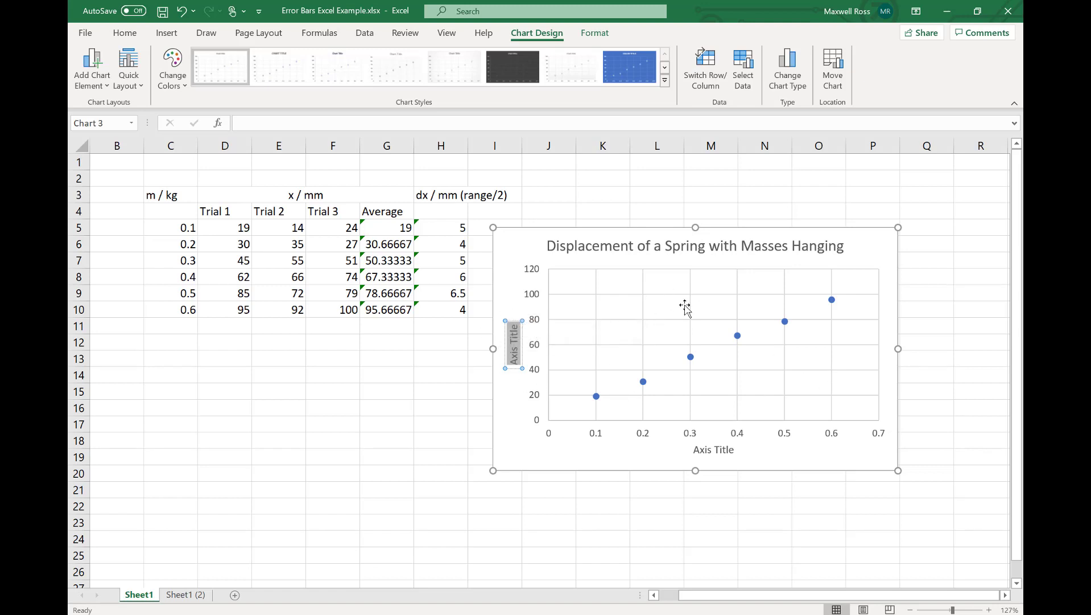
pyautogui.write('Average Displacement')
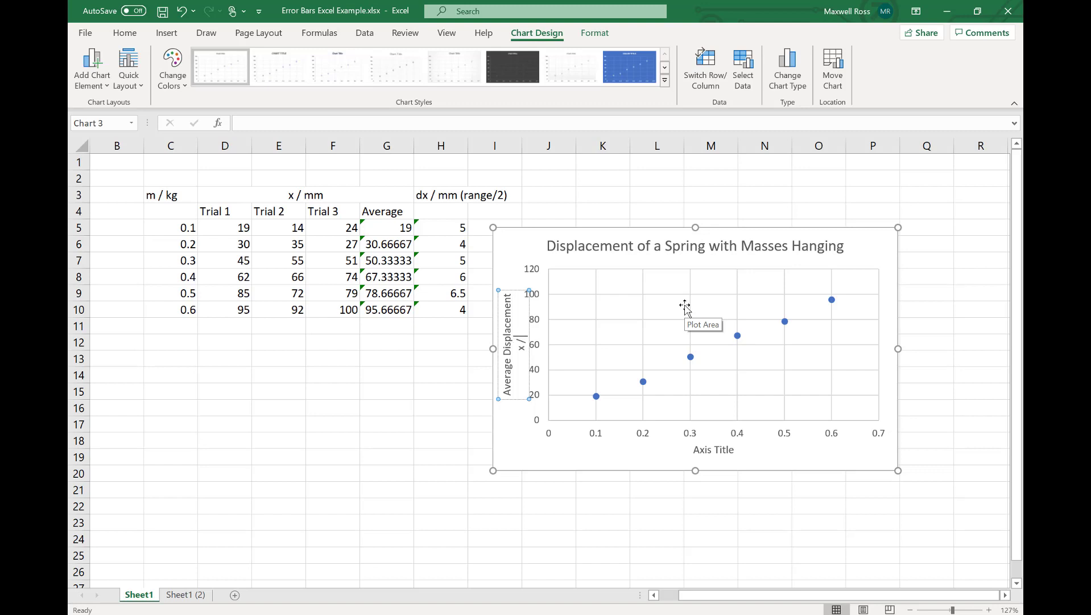
pyautogui.write('mm')
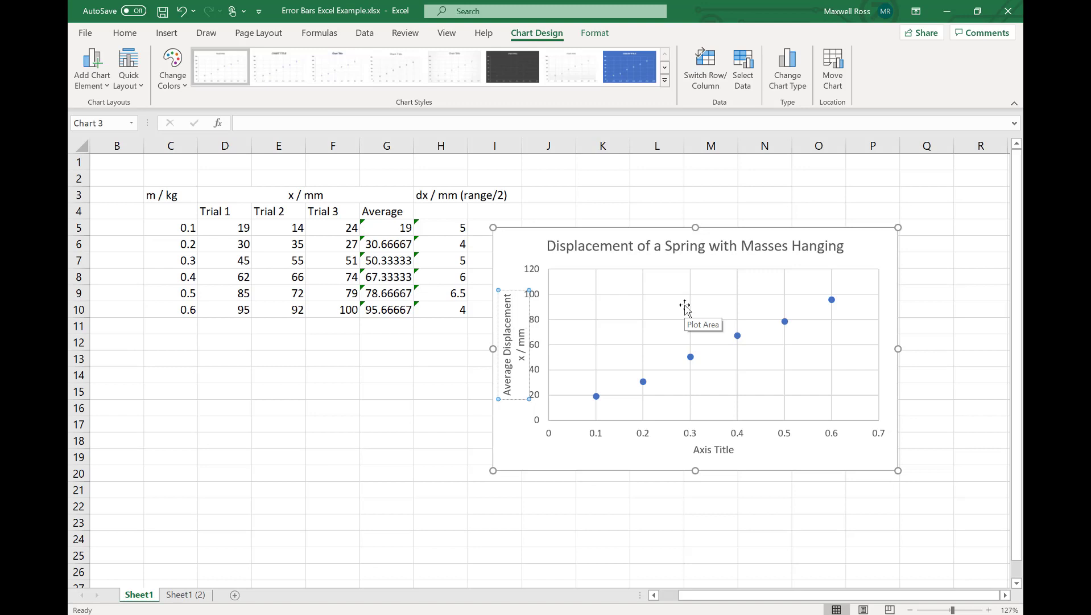
# Label the horizontal axis 'Mass' with 'm / kg' on a second line.
pyautogui.click(725, 450)
pyautogui.moveTo(742, 449); pyautogui.dragTo(699, 449)
pyautogui.write('Mass')
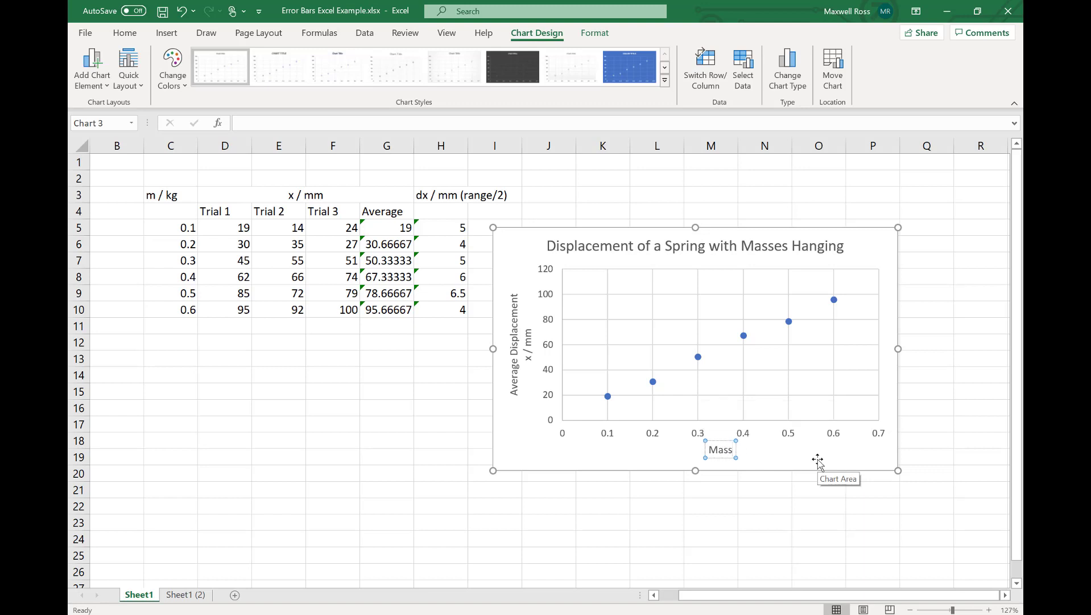
pyautogui.press('Return')
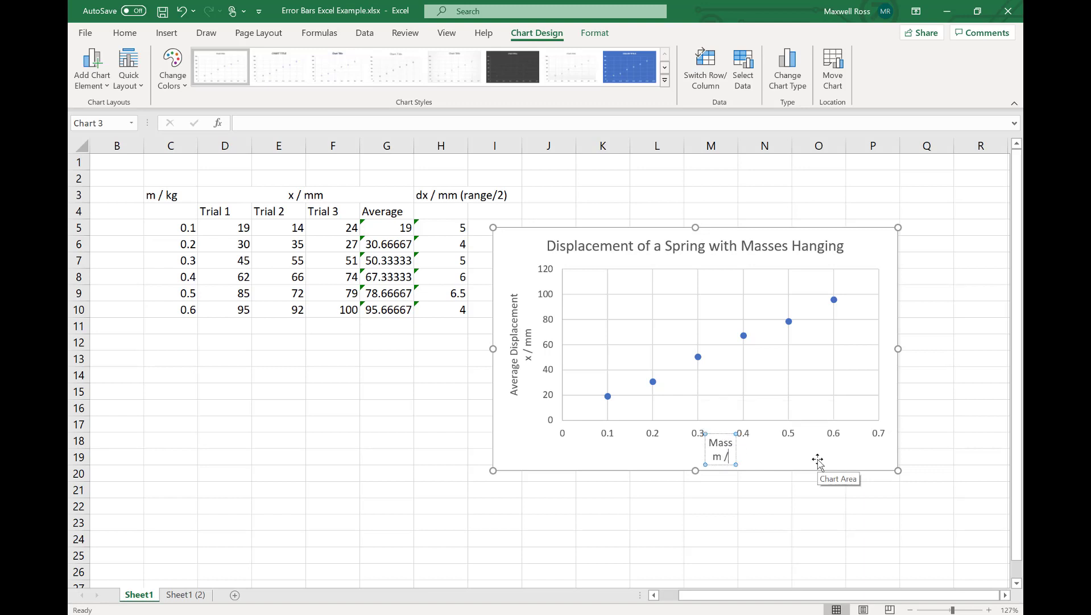
pyautogui.write('m / kg')
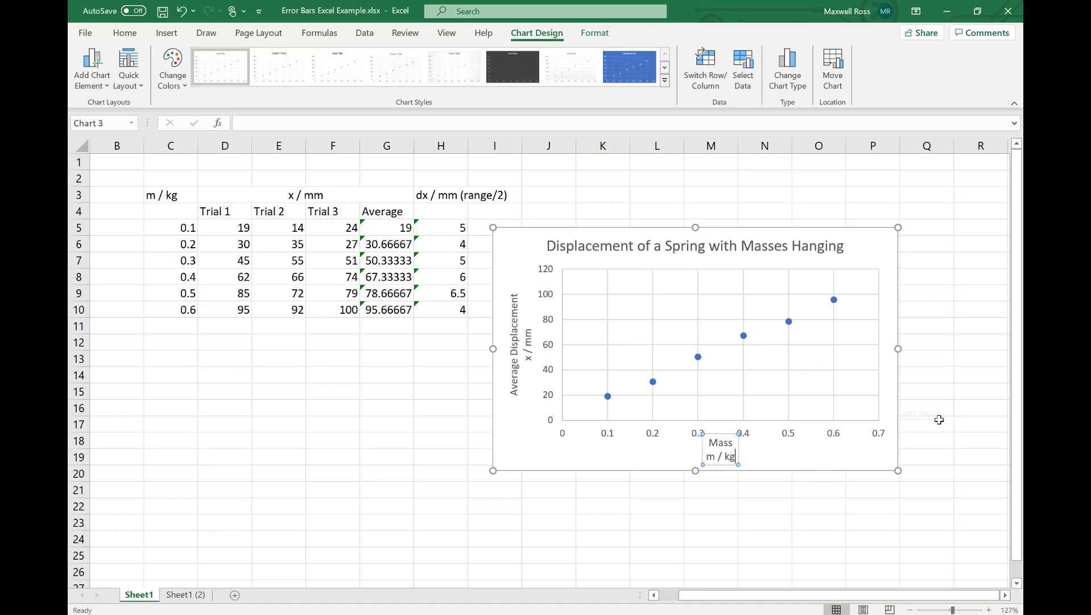
pyautogui.click(841, 445)
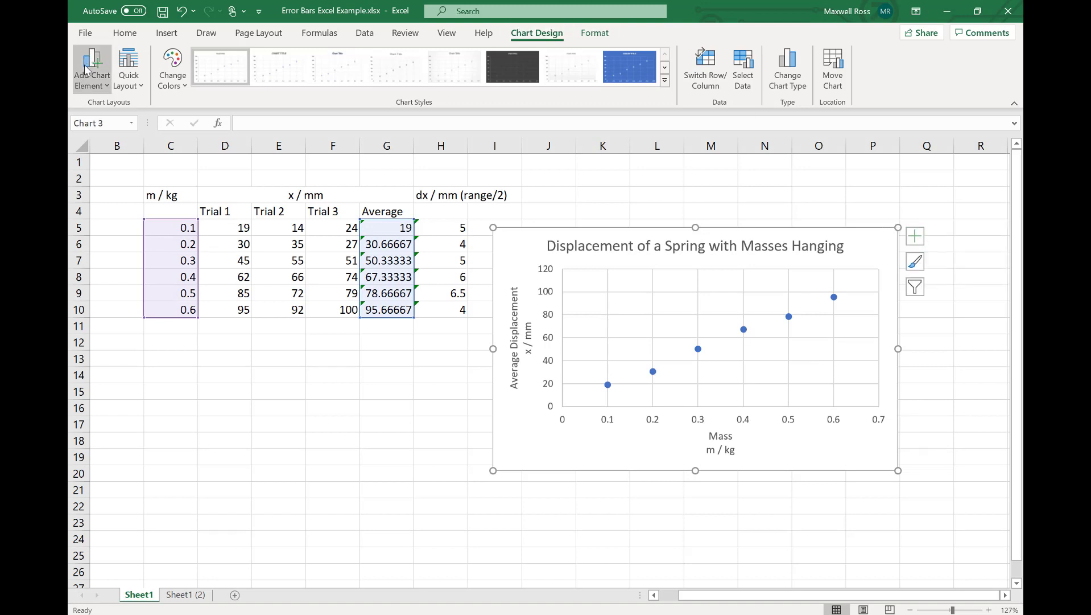
# Add a linear trendline showing the equation y = 155.52x + 2.5111 and move the equation left.
pyautogui.click(916, 236)
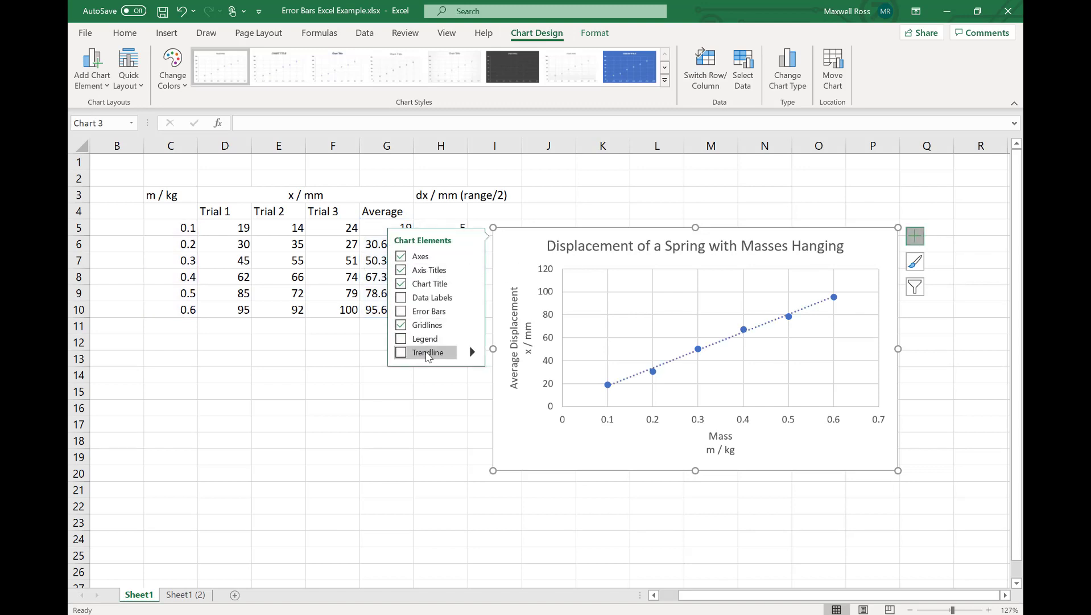
pyautogui.click(407, 356)
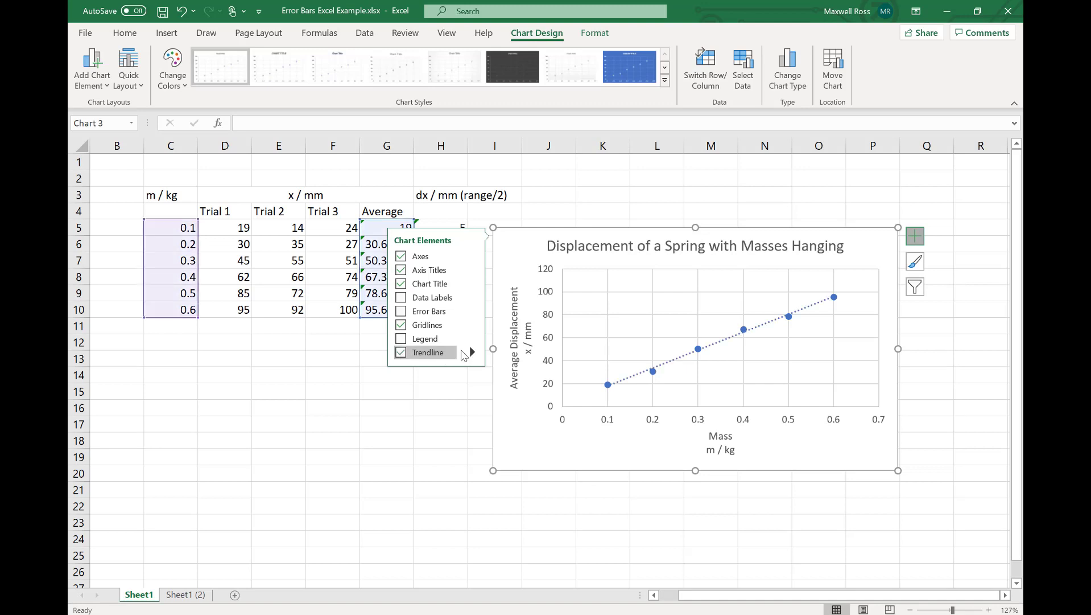
pyautogui.click(472, 352)
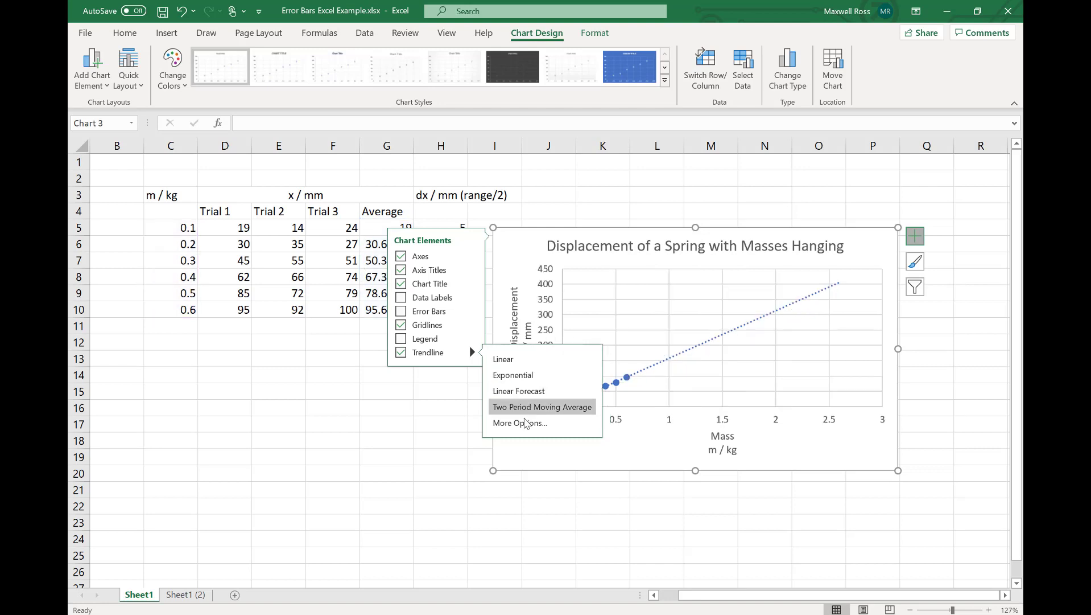
pyautogui.click(520, 423)
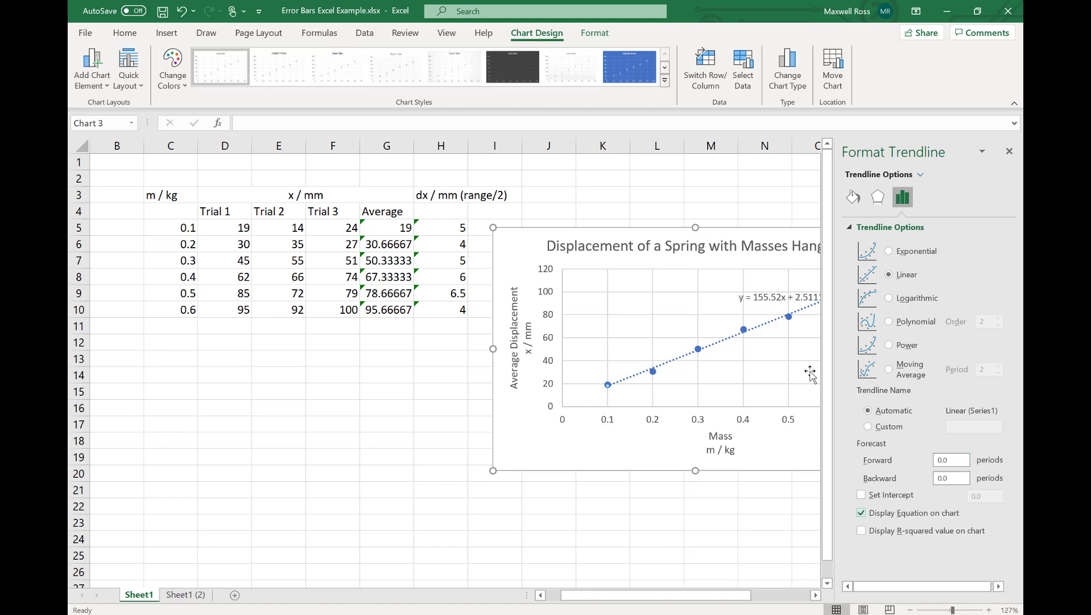
pyautogui.moveTo(761, 295); pyautogui.dragTo(601, 277)
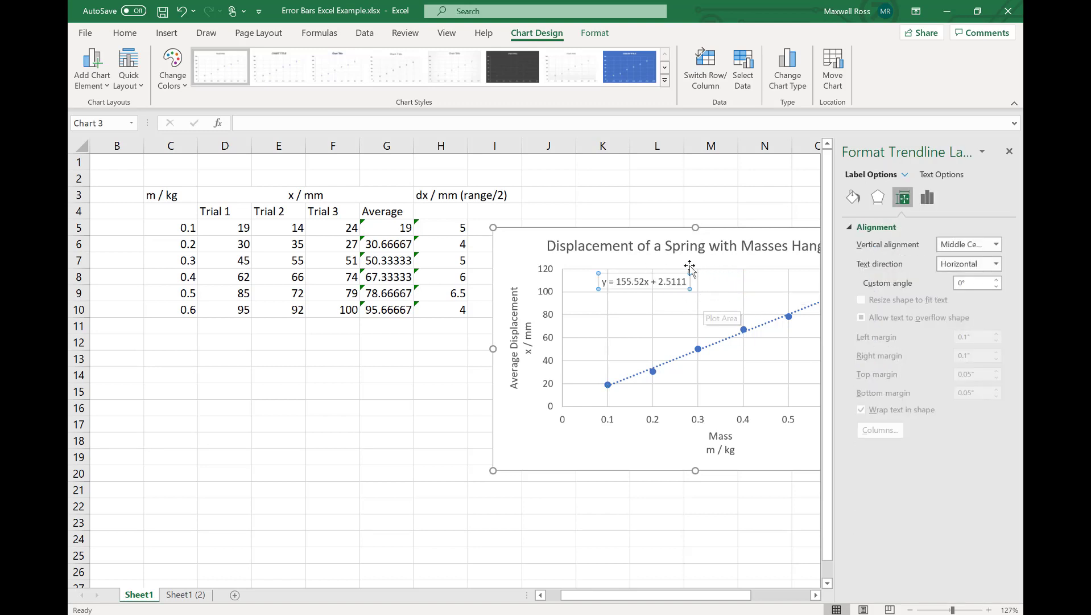
pyautogui.click(1011, 152)
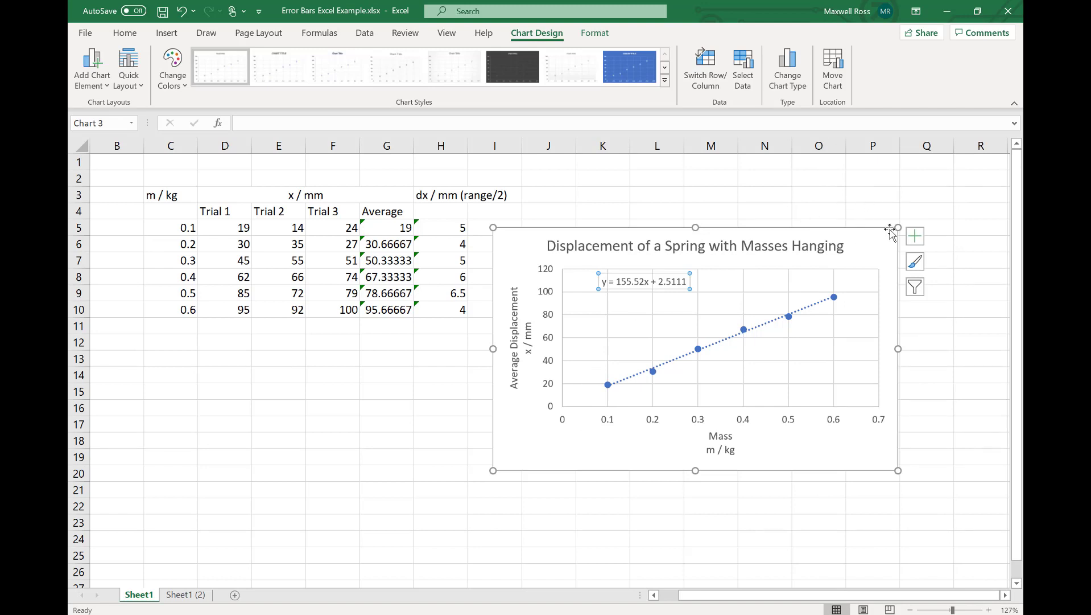
# Add error bars to every data point, then delete the horizontal error bars, keeping only the vertical ones.
pyautogui.click(915, 237)
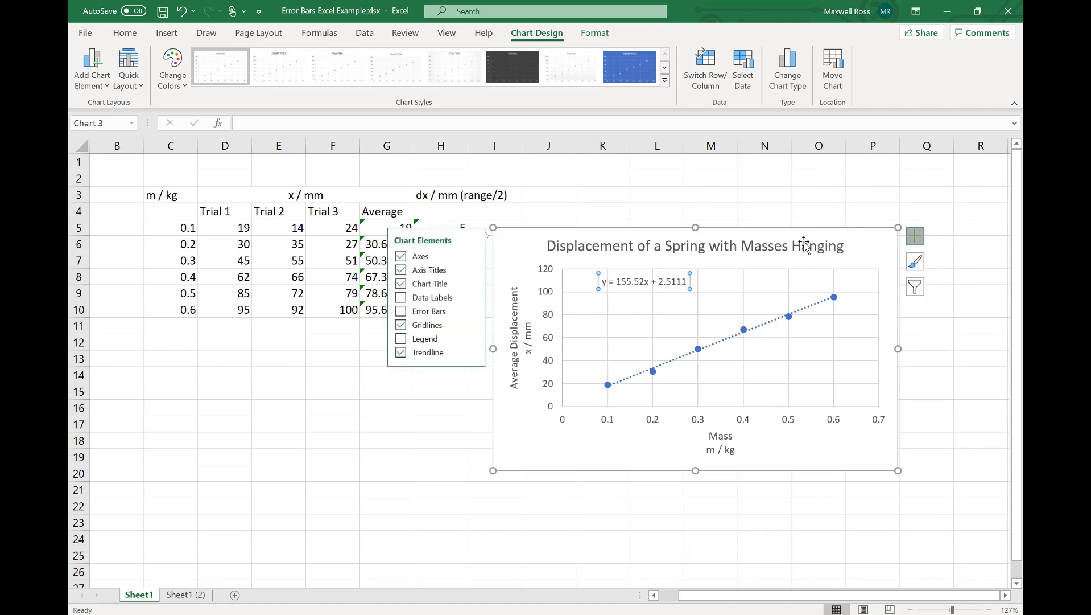
pyautogui.click(401, 314)
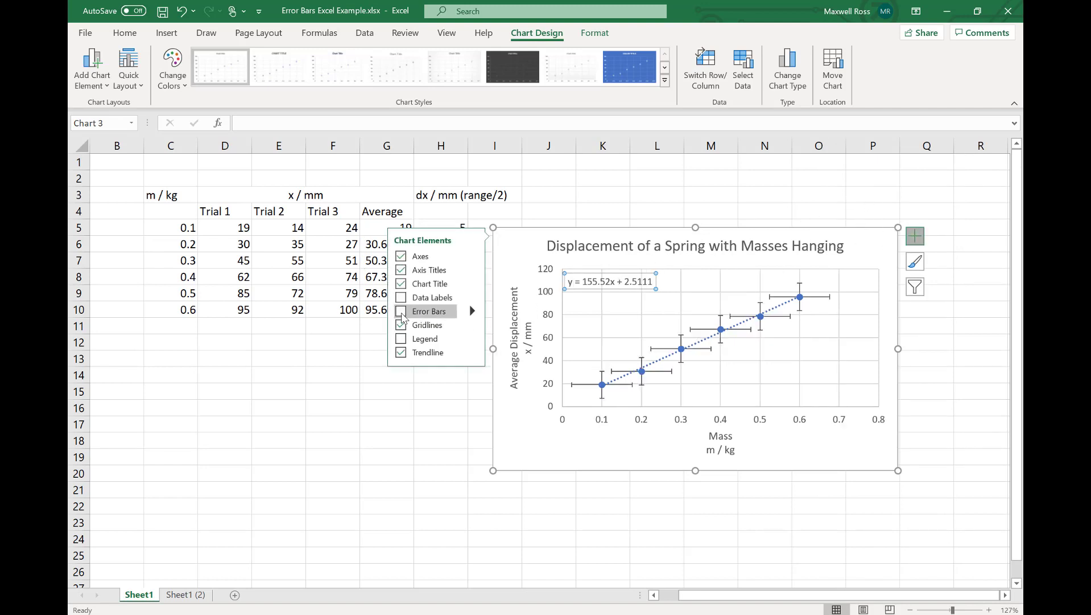
pyautogui.click(524, 447)
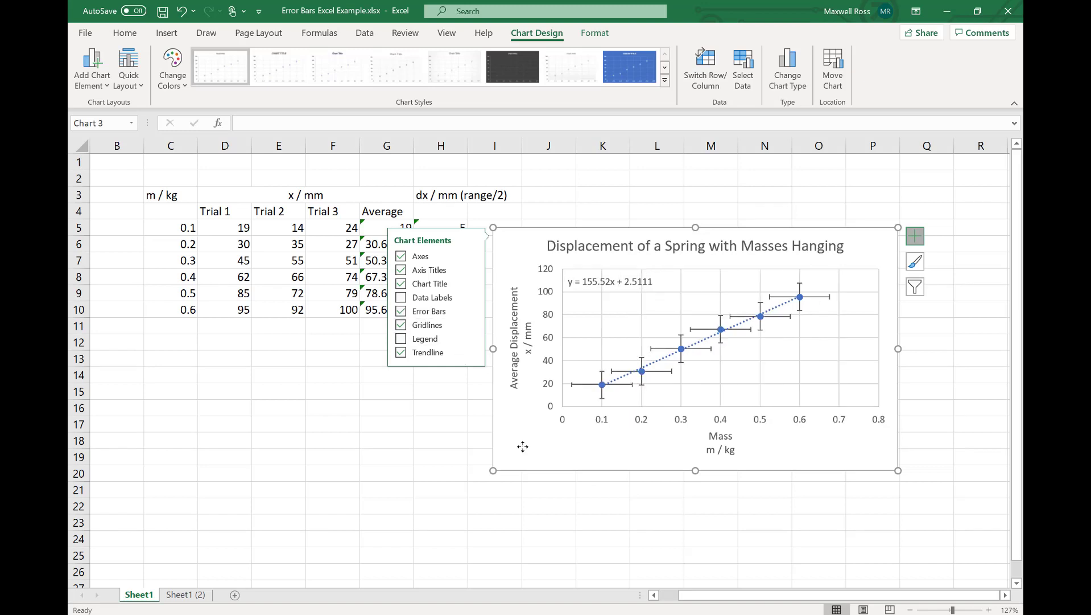
pyautogui.click(647, 373)
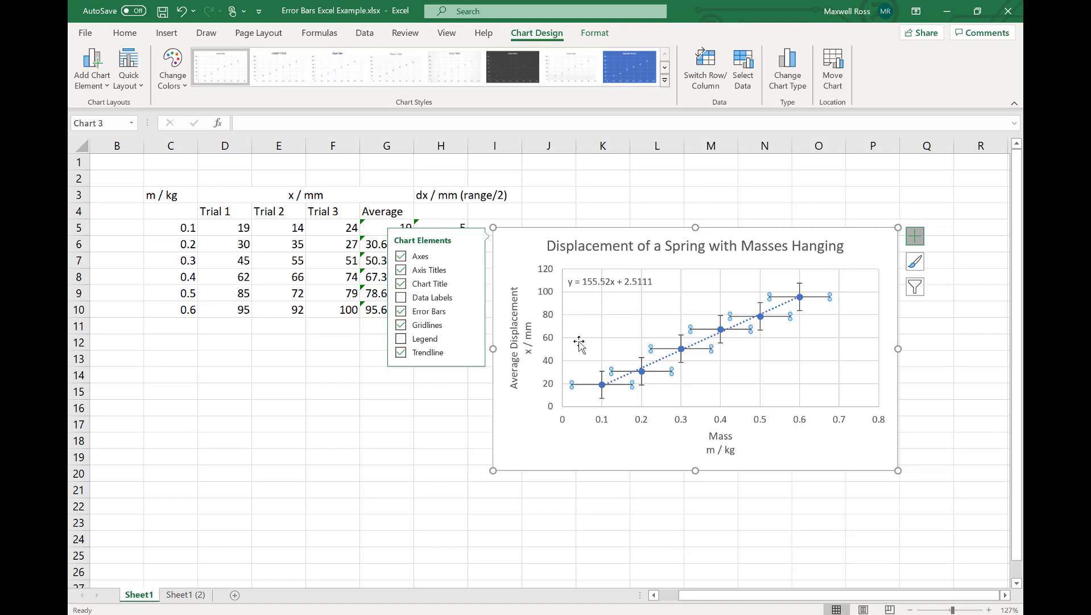
pyautogui.click(819, 327)
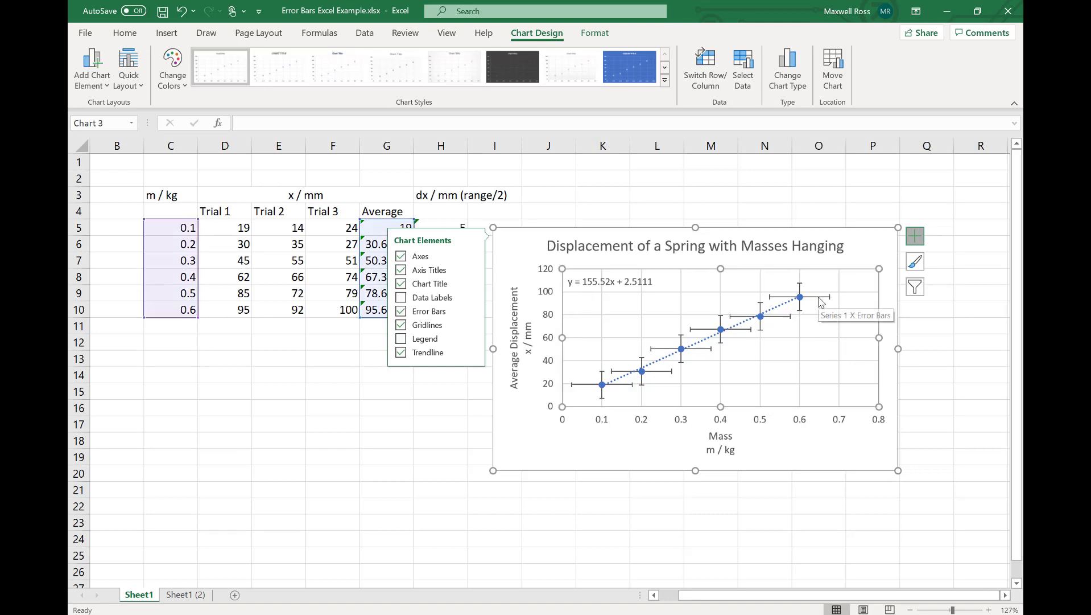
pyautogui.click(820, 299)
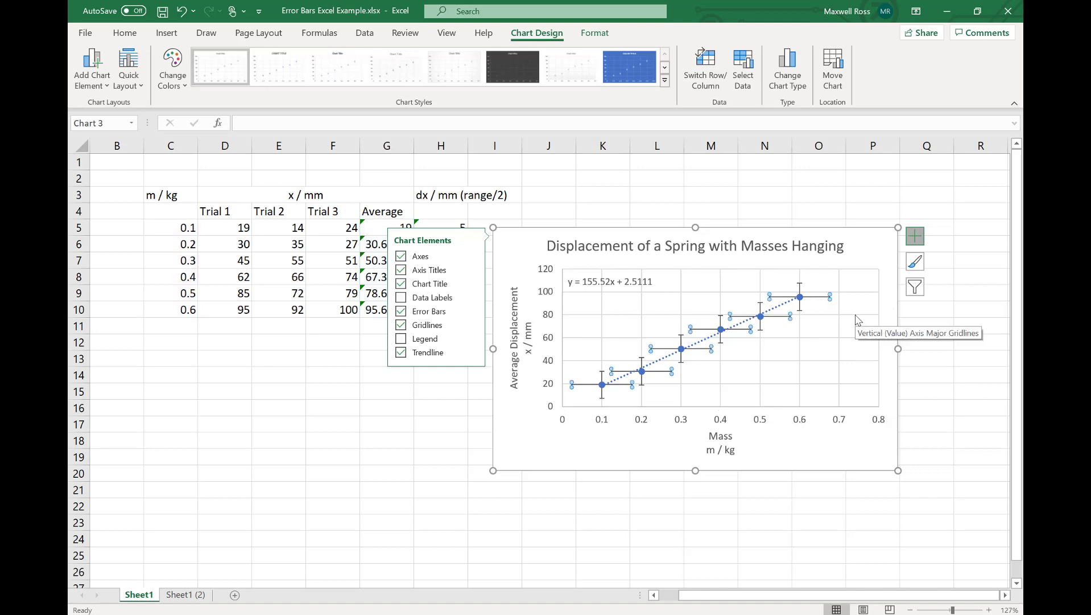
pyautogui.press('Delete')
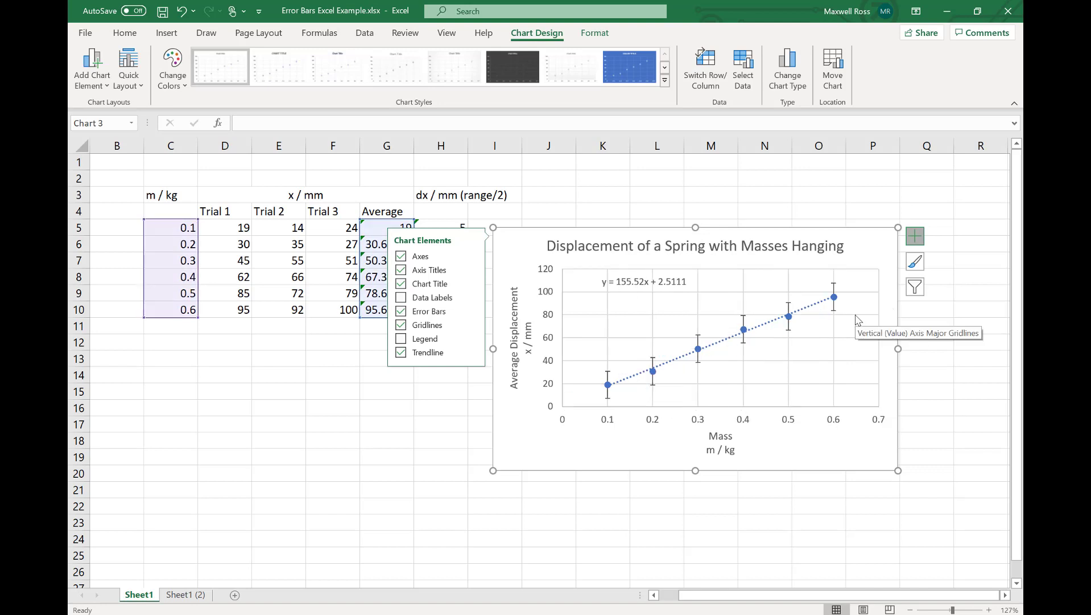
pyautogui.click(915, 236)
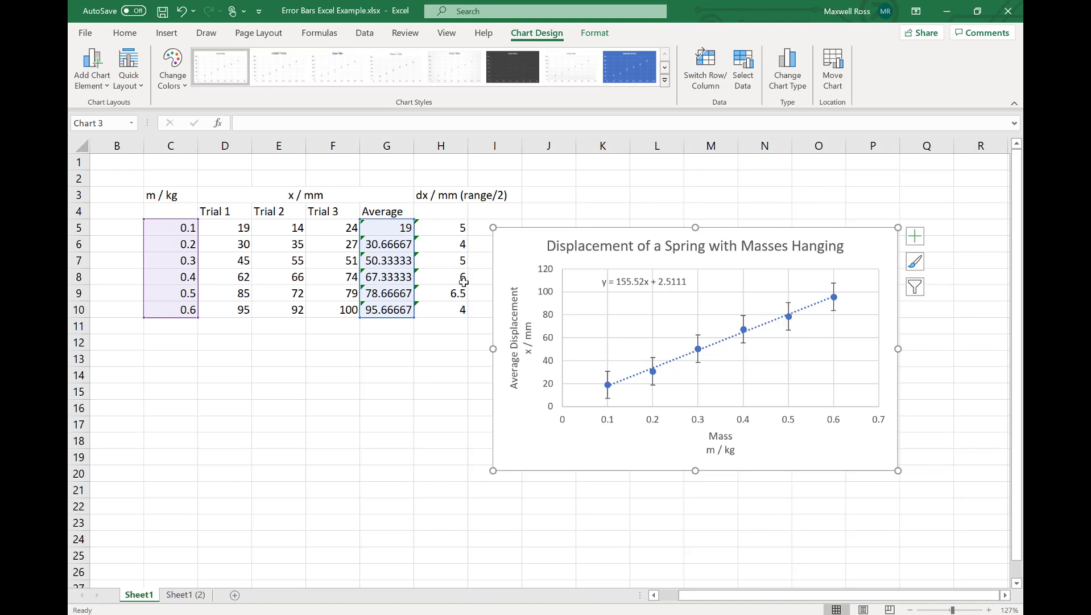
# Give the vertical error bars a Cap end style in Format Error Bars.
pyautogui.click(608, 374)
pyautogui.rightClick(608, 371)
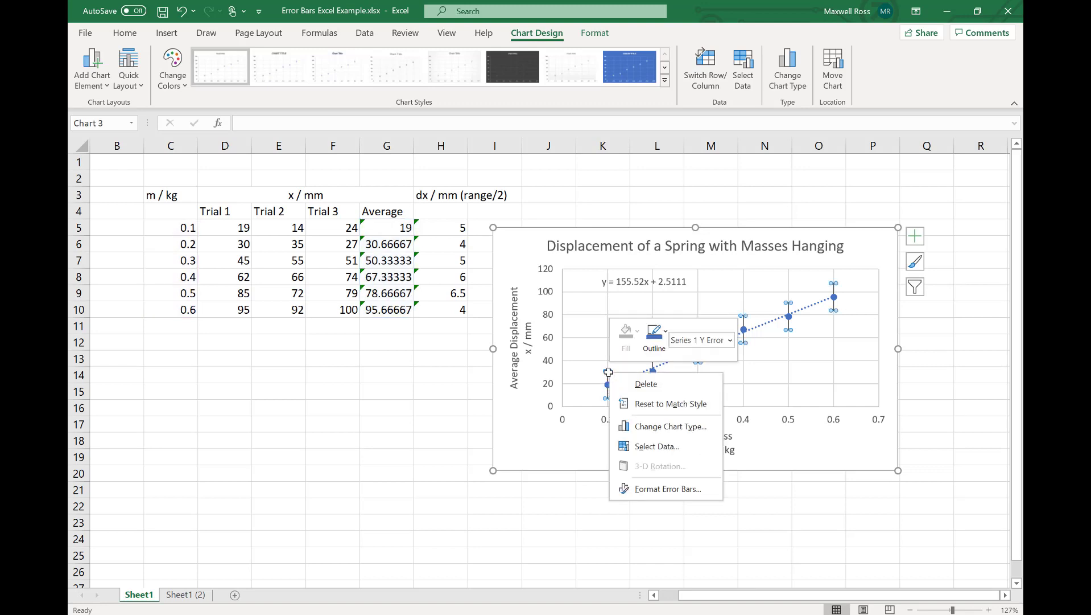
pyautogui.click(682, 490)
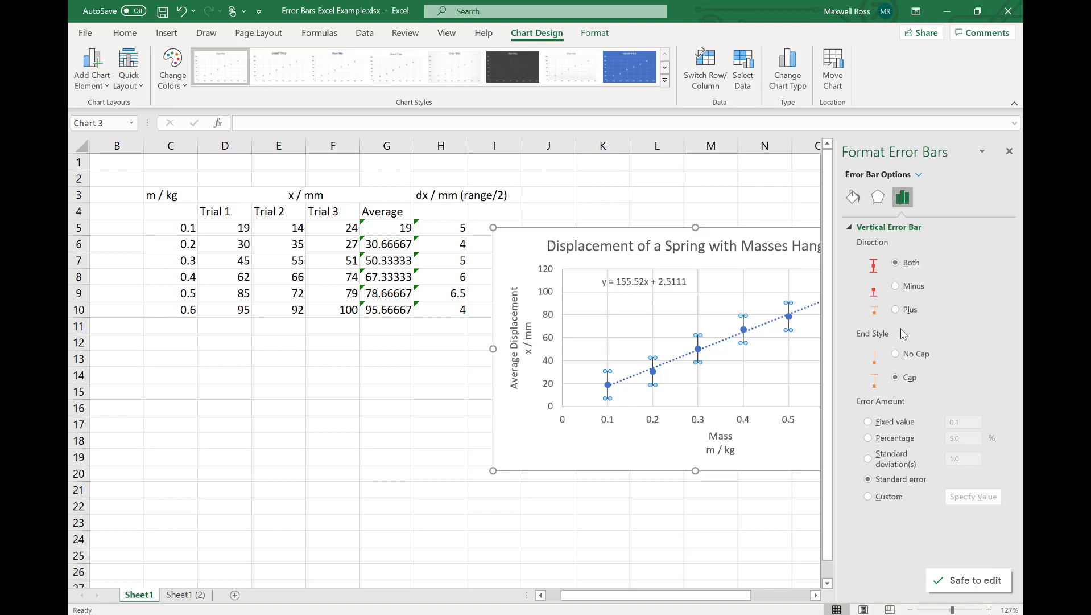
pyautogui.click(896, 378)
# Try a fixed error amount of 15, then set the error amount to 20% percentage.
pyautogui.click(868, 423)
pyautogui.moveTo(970, 422); pyautogui.dragTo(939, 425)
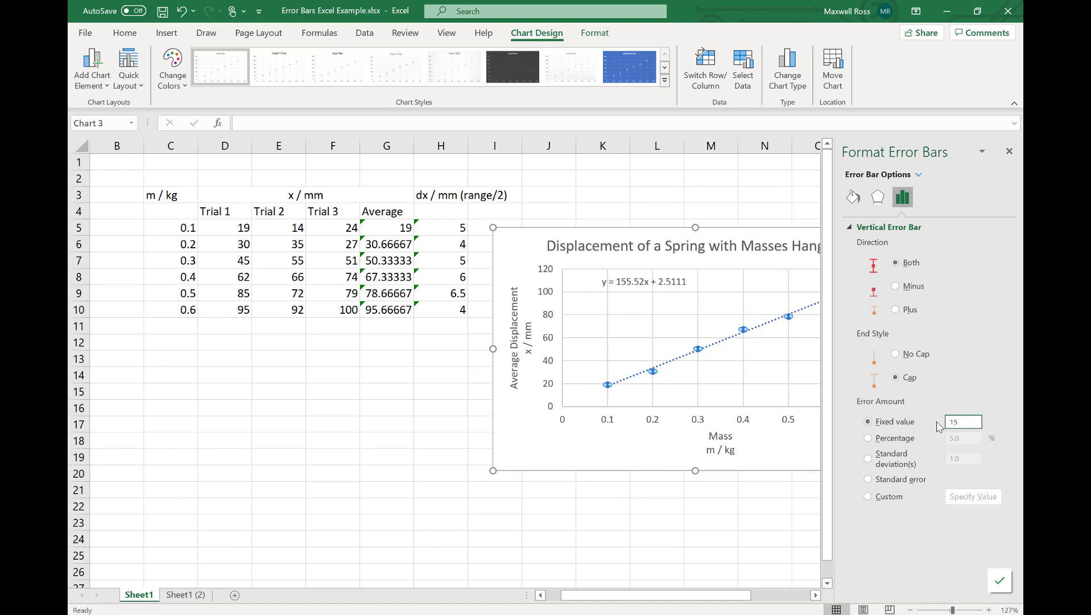
pyautogui.write('15')
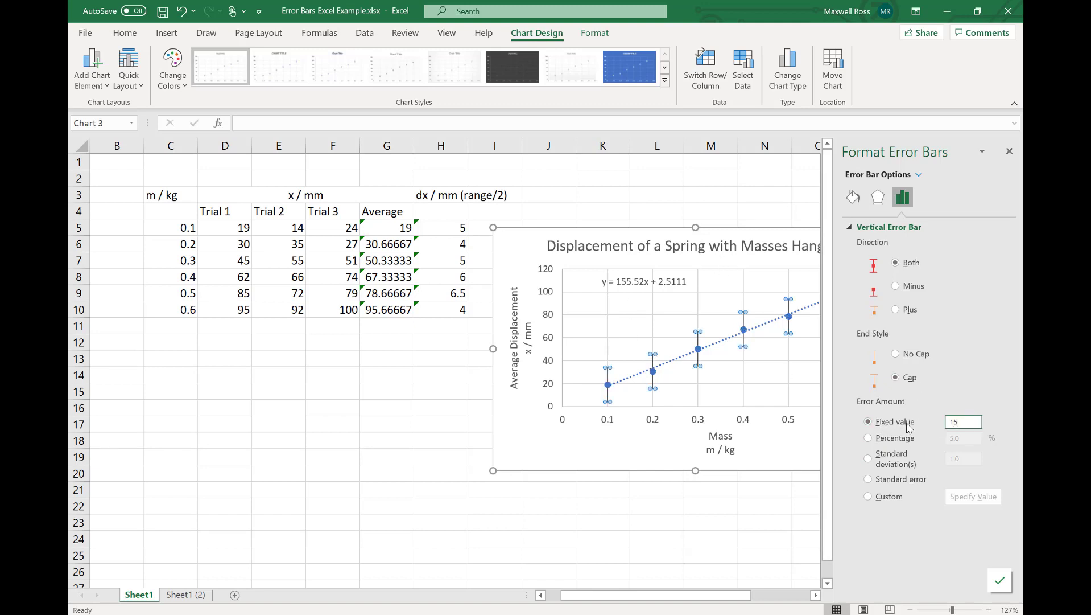
pyautogui.click(868, 438)
pyautogui.moveTo(965, 438); pyautogui.dragTo(931, 445)
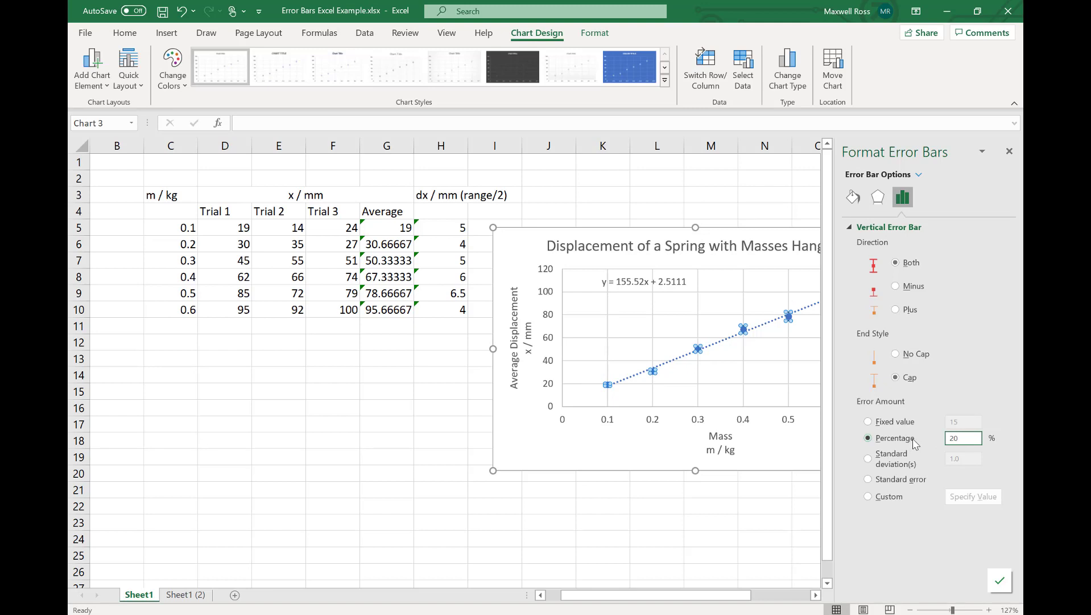
pyautogui.press('Return')
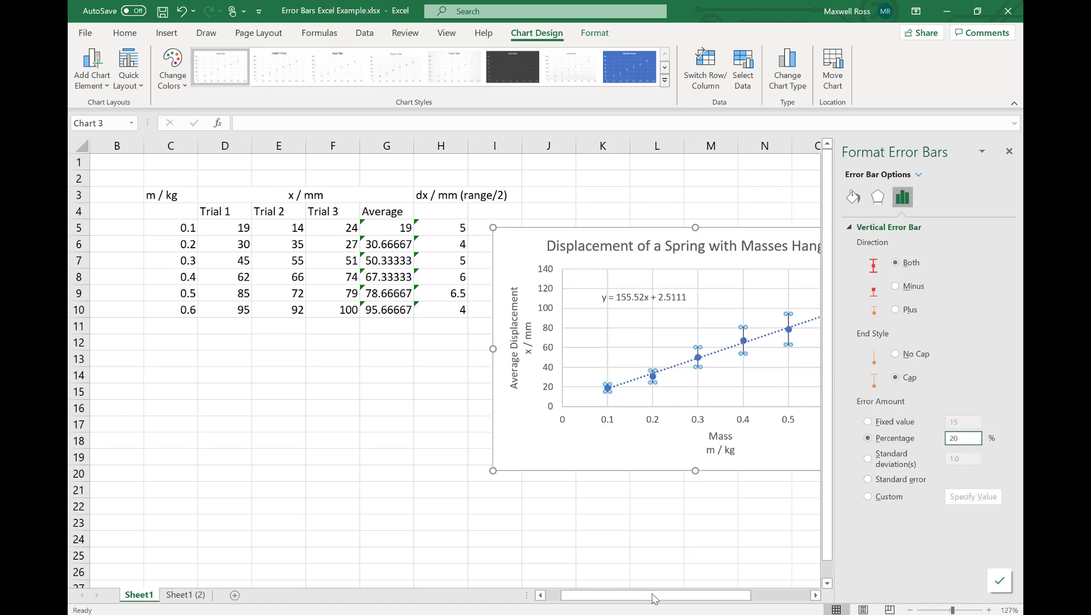
pyautogui.moveTo(652, 602); pyautogui.dragTo(686, 598)
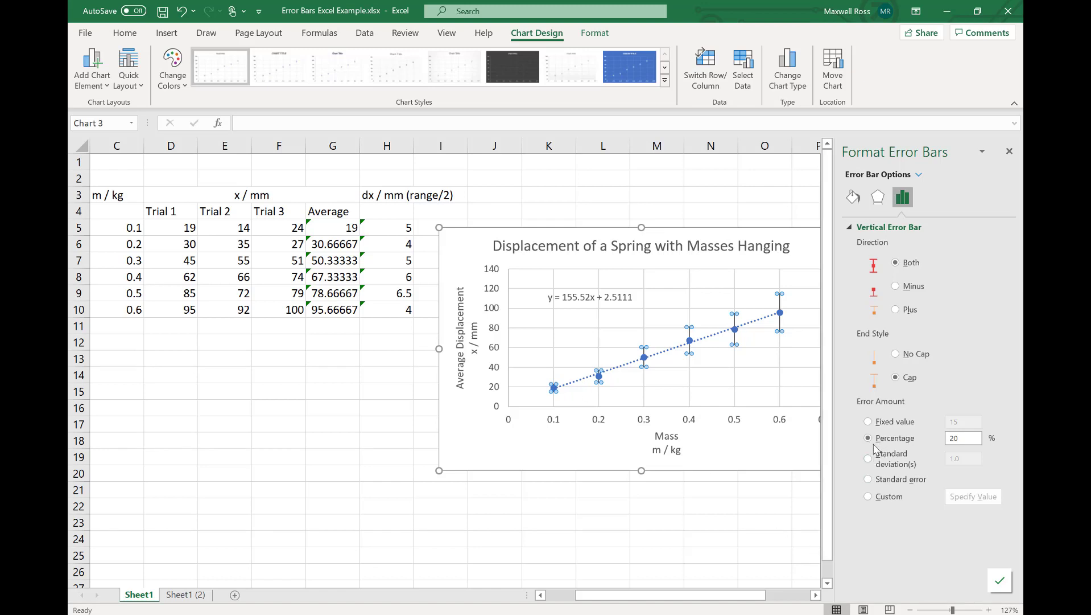
# Set custom positive and negative error values to =Sheet1!$H$5:$H$10.
pyautogui.click(868, 497)
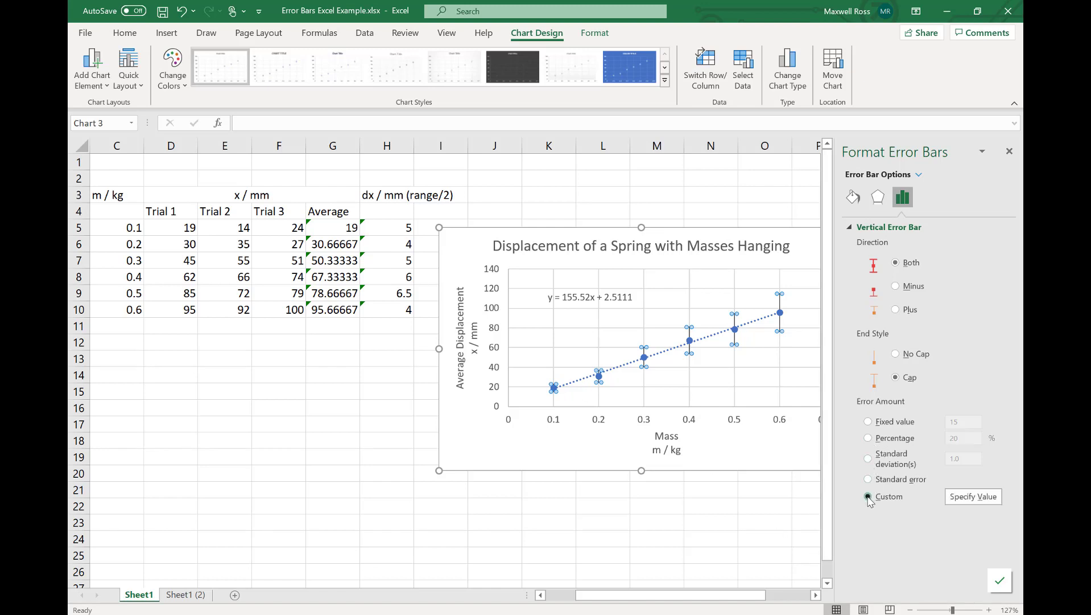
pyautogui.click(967, 496)
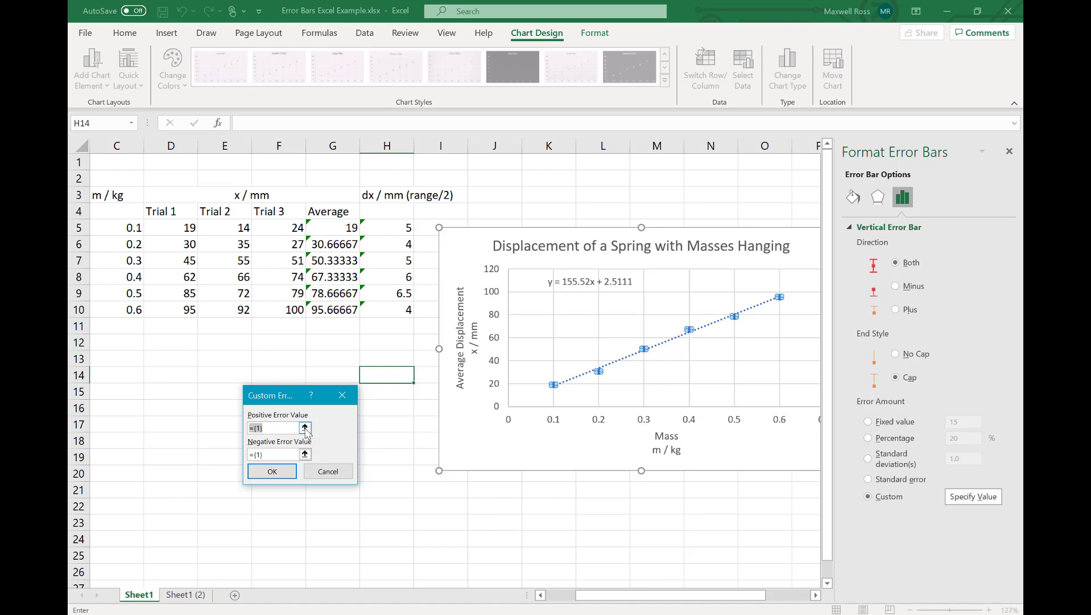
pyautogui.click(305, 427)
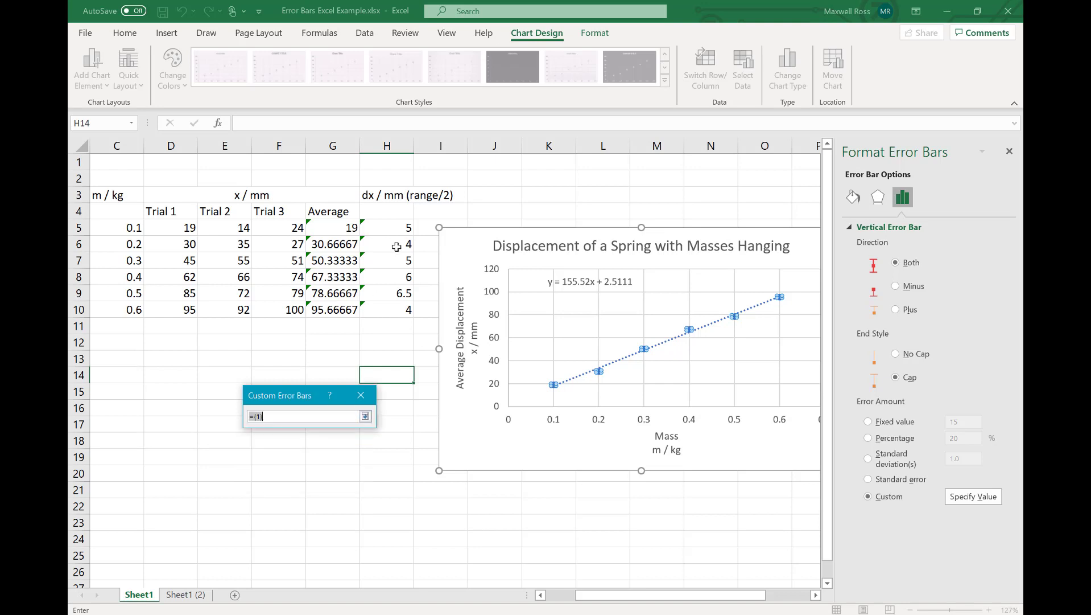
pyautogui.moveTo(391, 227); pyautogui.dragTo(392, 311)
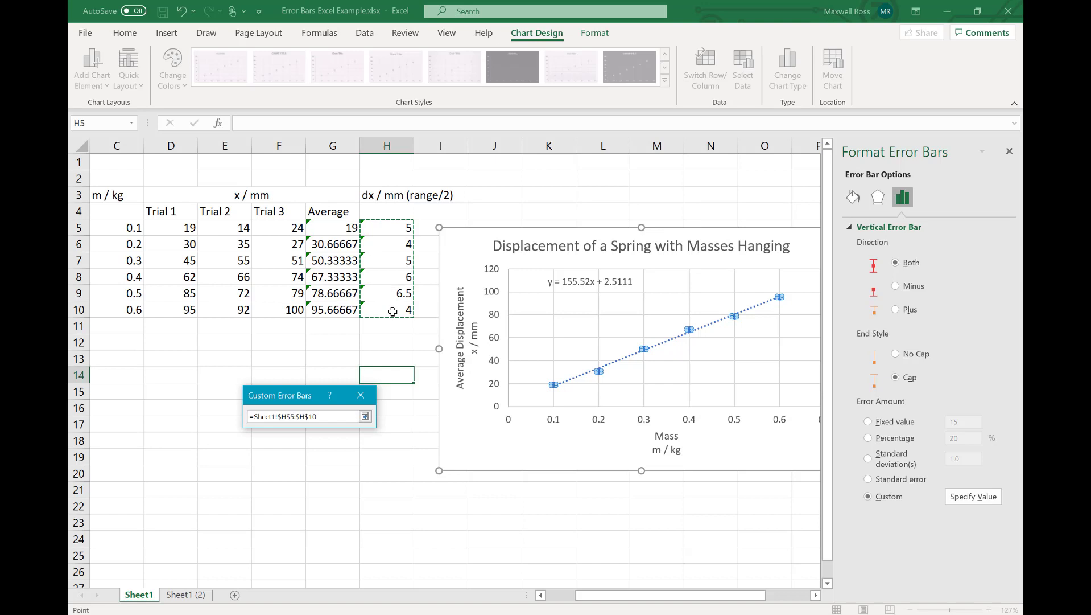
pyautogui.click(364, 417)
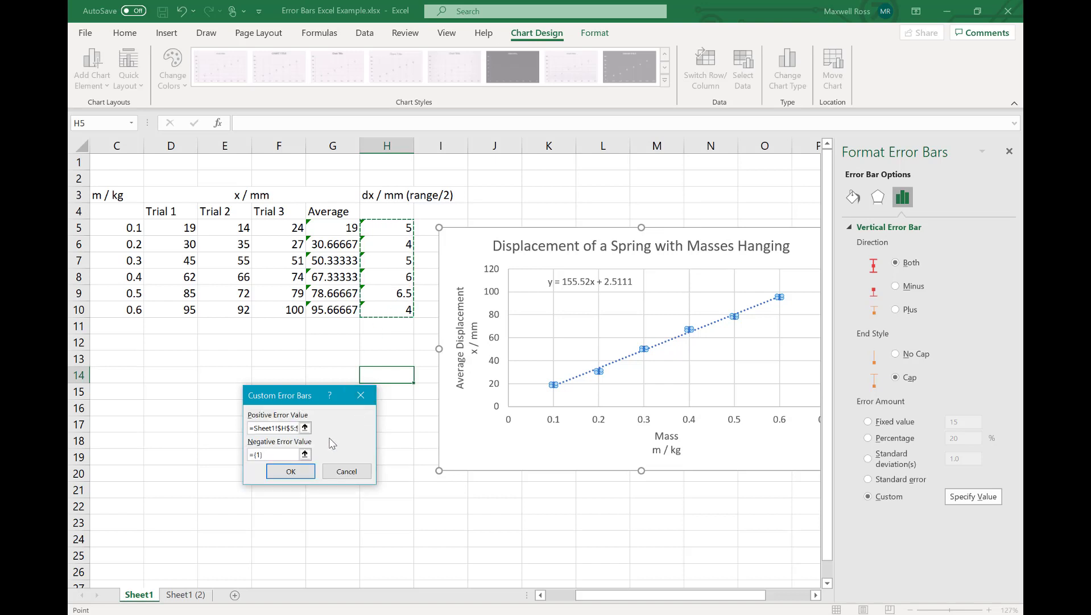
pyautogui.click(305, 455)
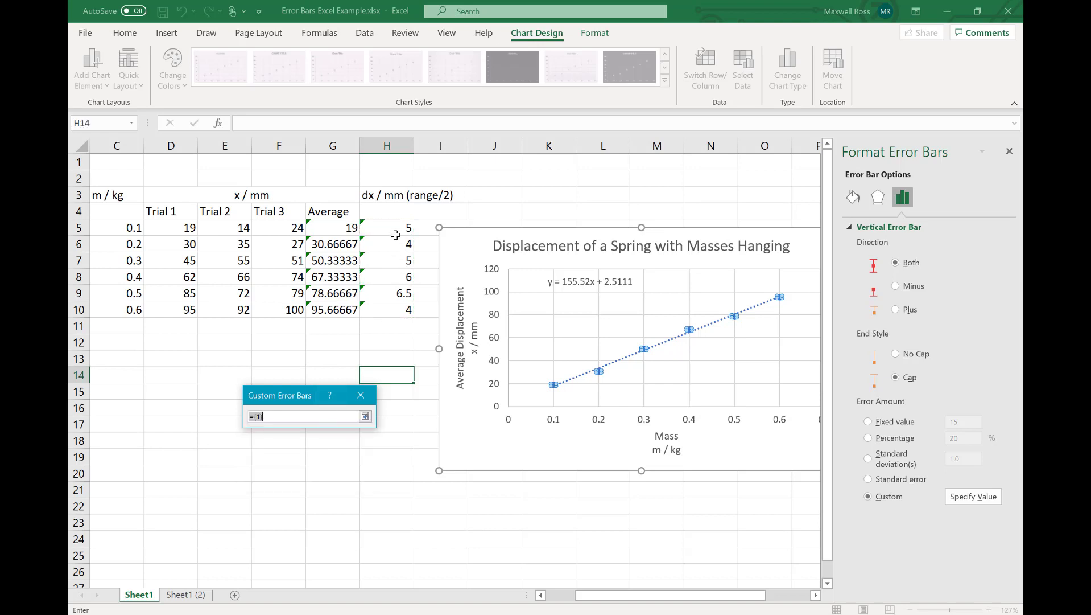
pyautogui.moveTo(396, 229); pyautogui.dragTo(392, 309)
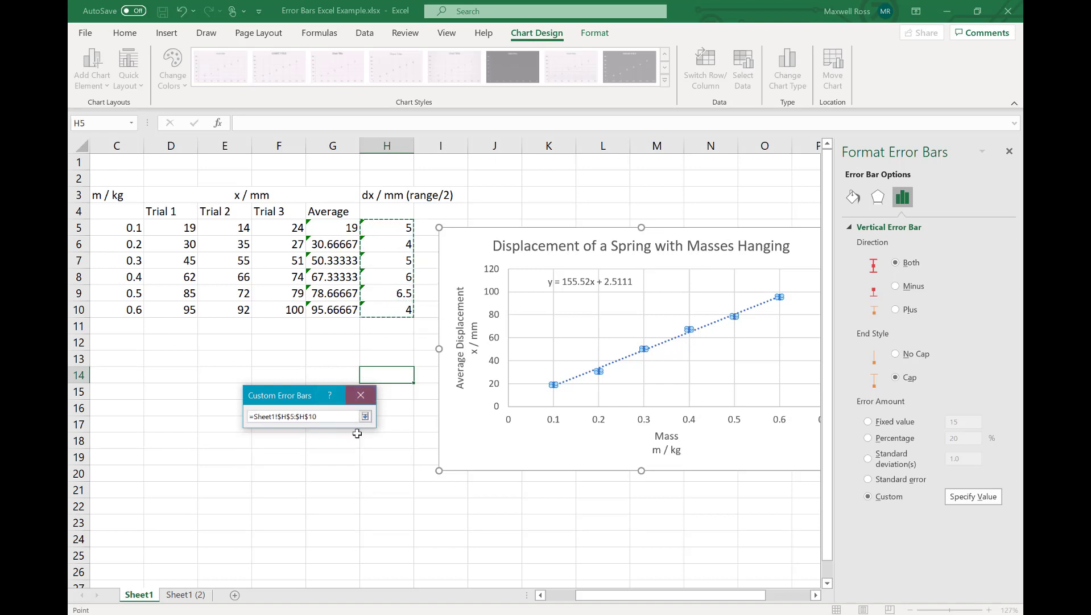
pyautogui.click(365, 417)
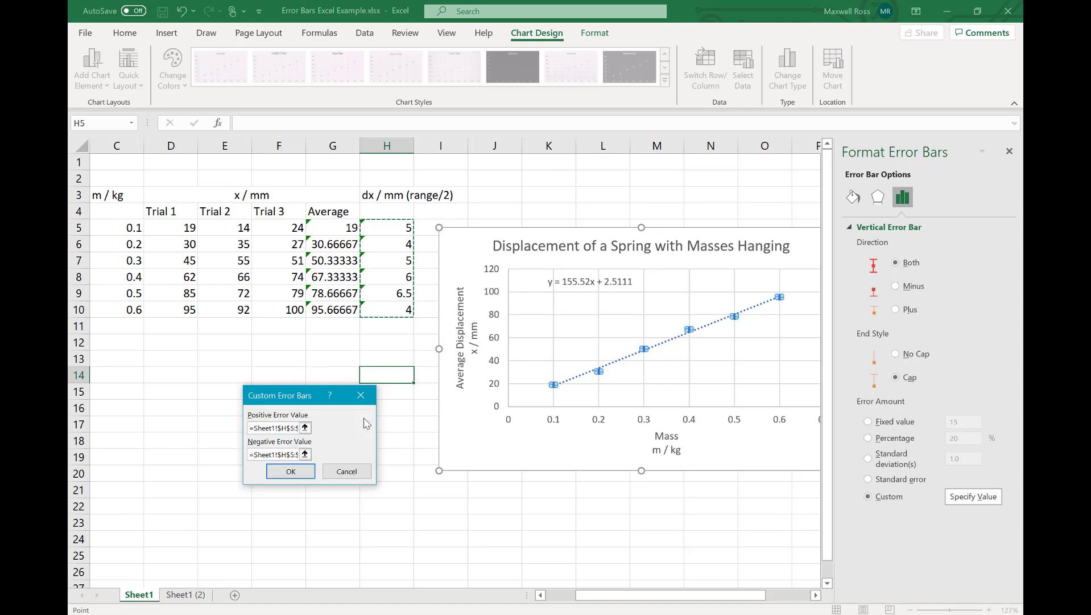
pyautogui.click(291, 472)
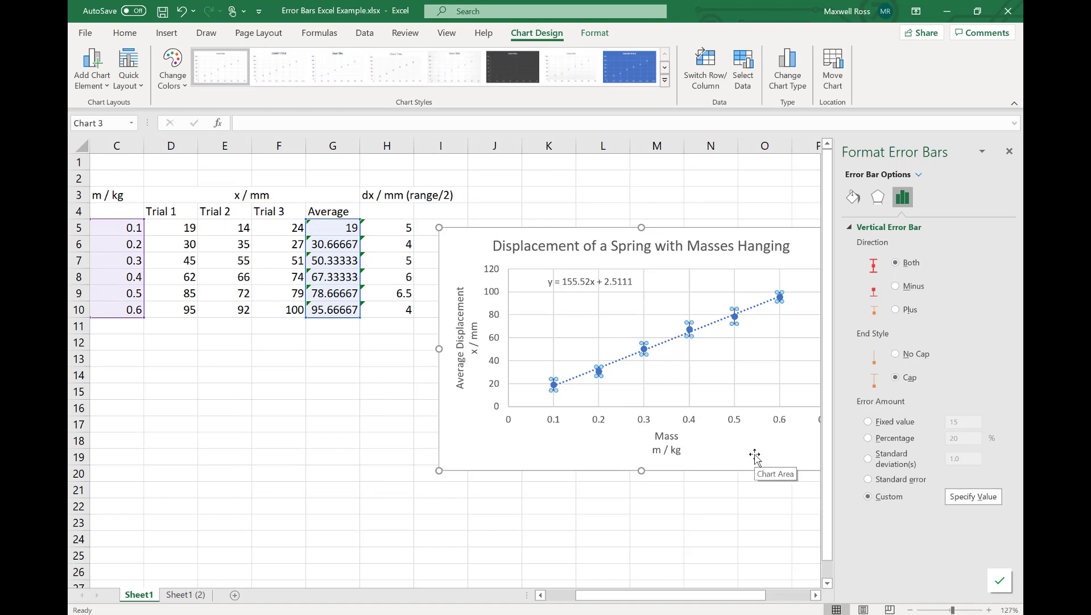
# Close the Format Error Bars pane to reveal the finished chart.
pyautogui.click(1008, 152)
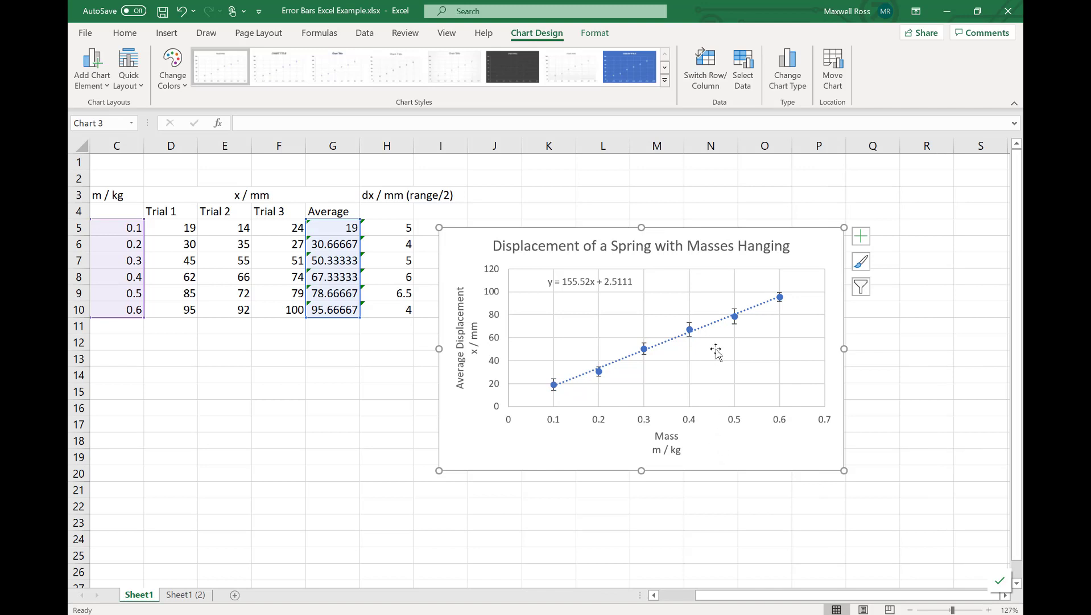